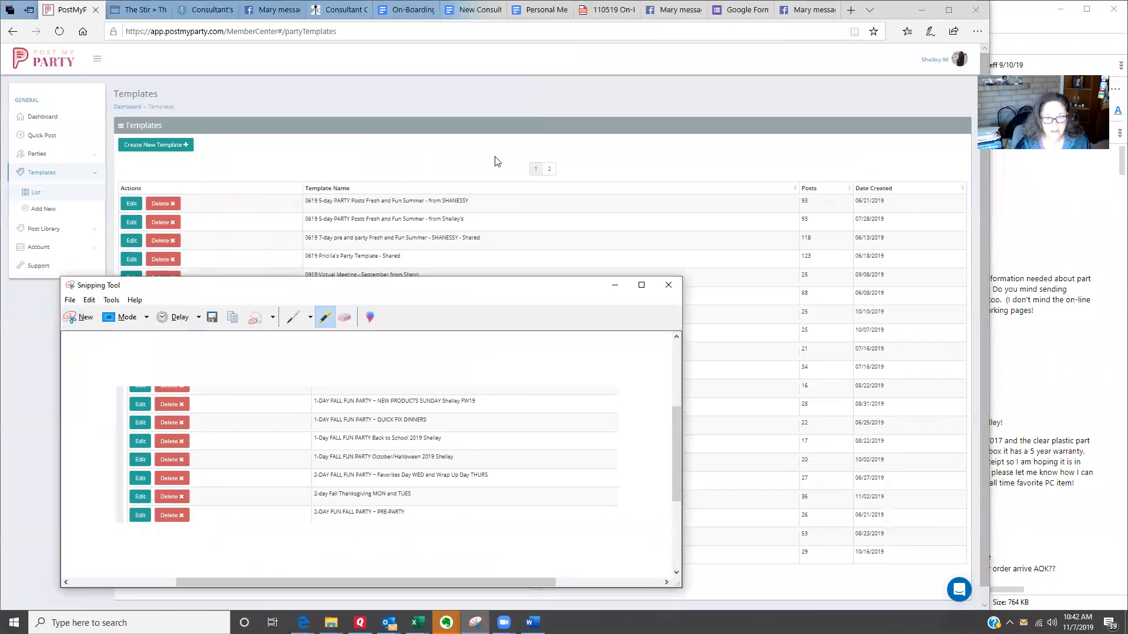
# Step: Highlight the NEW PRODUCTS SUNDAY, Favorites Day WED and Wrap Up Day THURS, Thanksgiving MON and TUES, and PRE-PARTY template names in the snip
pyautogui.moveTo(370, 285); pyautogui.dragTo(495, 157)
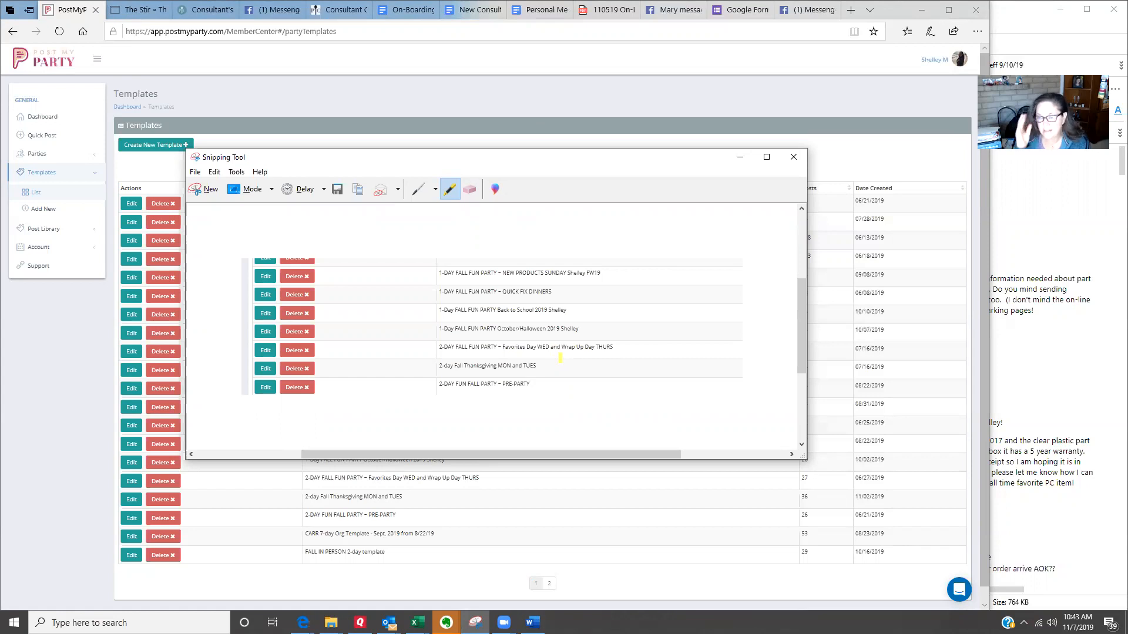
pyautogui.moveTo(525, 365); pyautogui.dragTo(436, 366)
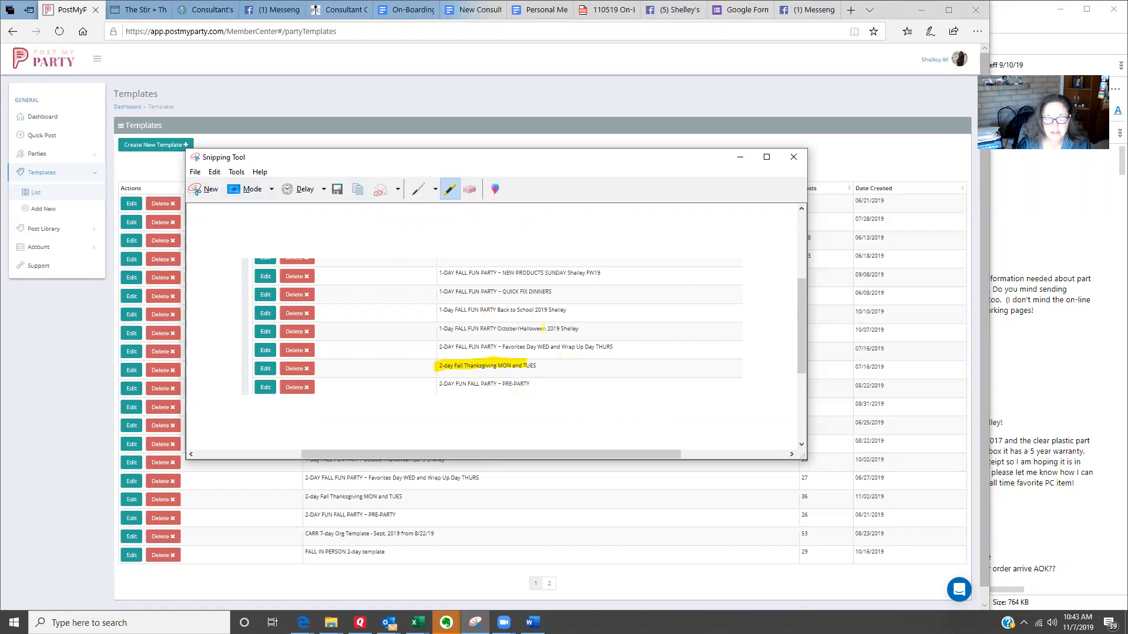
pyautogui.moveTo(538, 384); pyautogui.dragTo(439, 384)
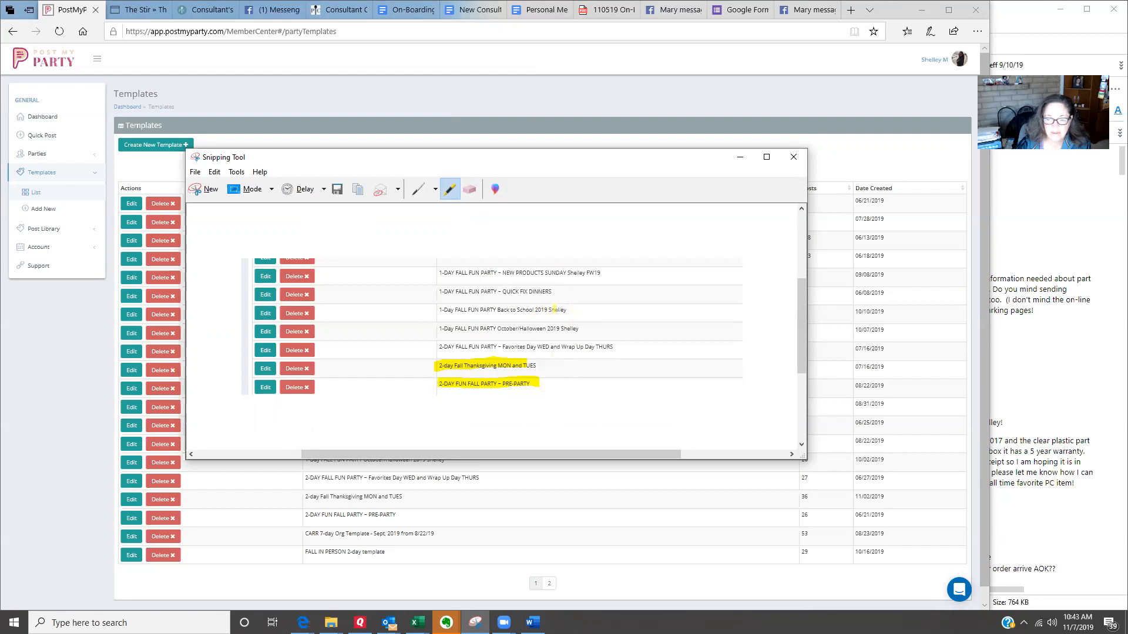
pyautogui.moveTo(611, 274); pyautogui.dragTo(437, 272)
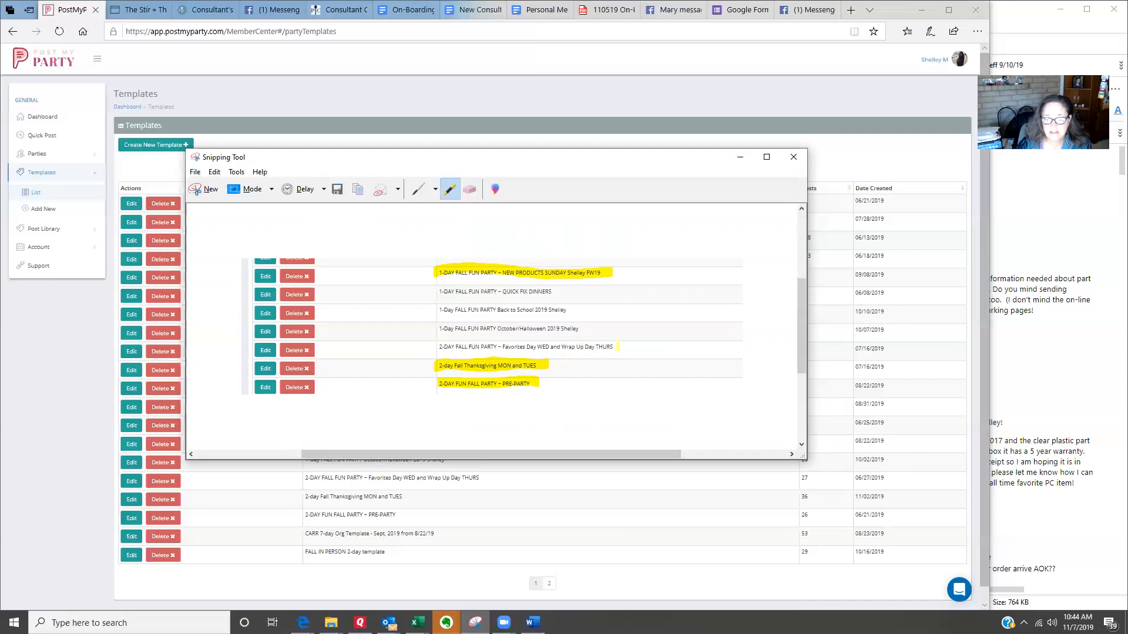
pyautogui.moveTo(498, 347); pyautogui.dragTo(613, 348)
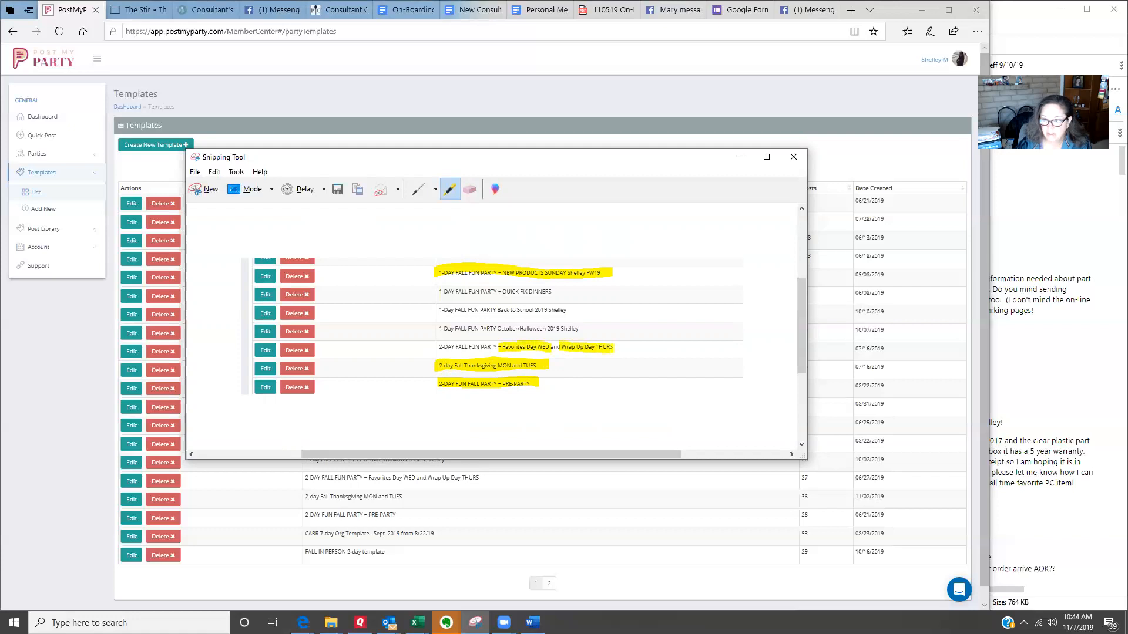
pyautogui.moveTo(431, 347); pyautogui.dragTo(500, 347)
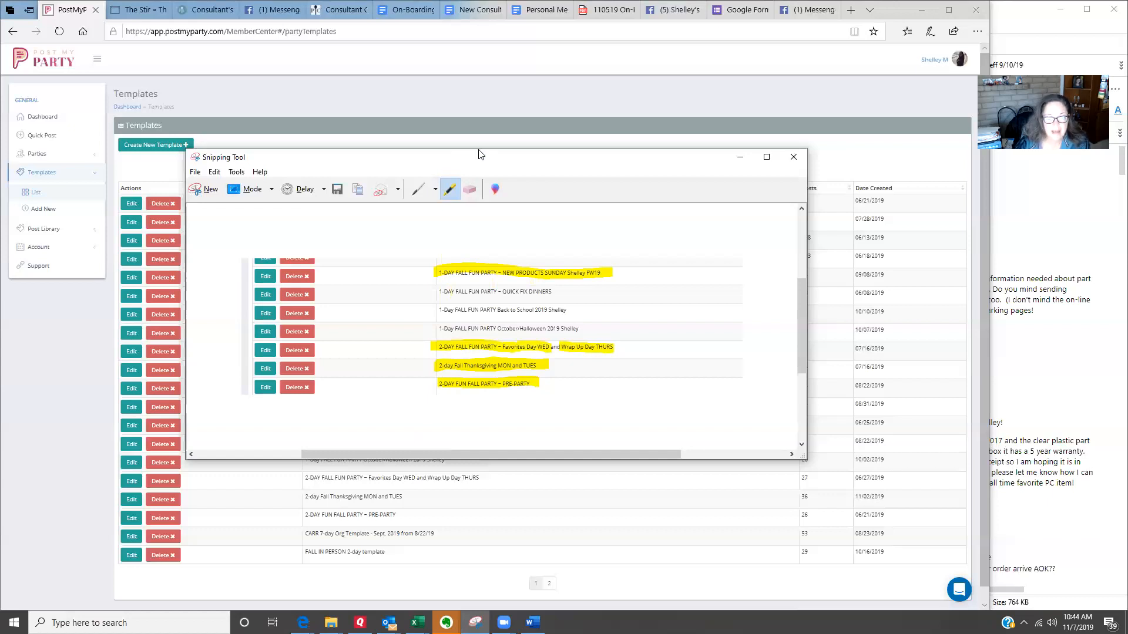
# Step: Move the snip out of the way and open the discussion page of the FALL ONLINE Block Party group on Facebook
pyautogui.moveTo(479, 155); pyautogui.dragTo(611, 15)
pyautogui.click(72, 499)
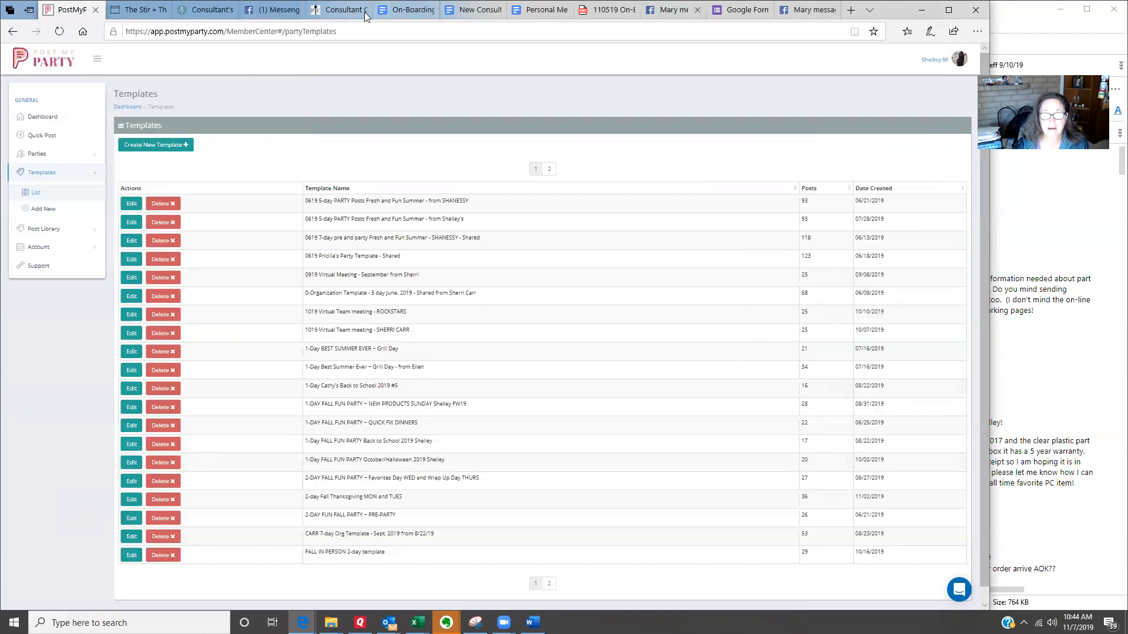
pyautogui.click(673, 9)
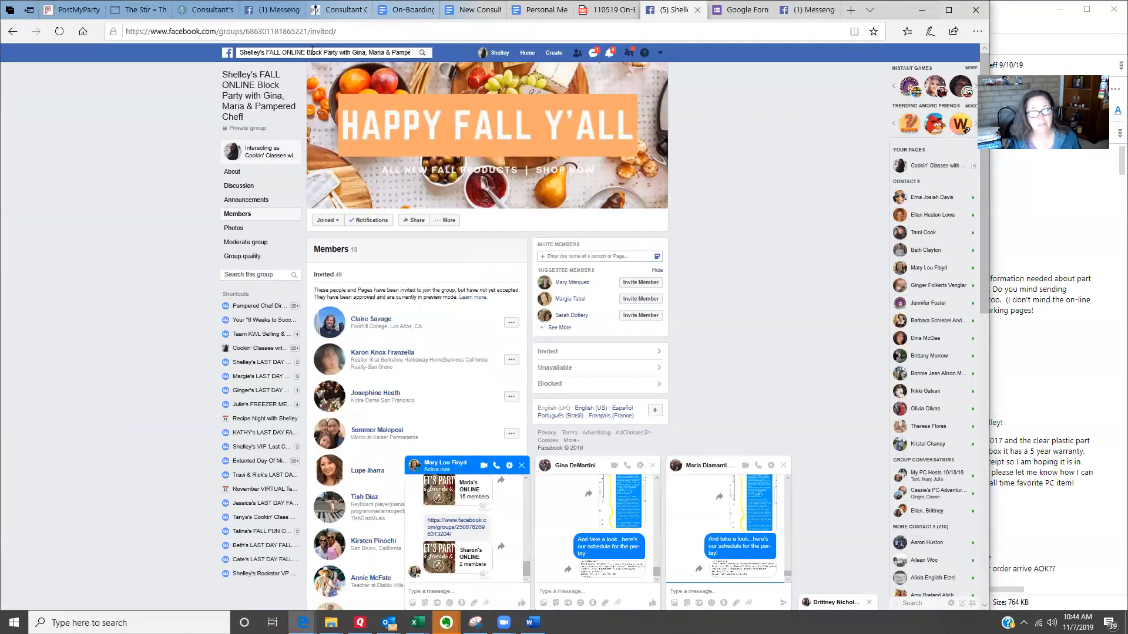
pyautogui.click(59, 31)
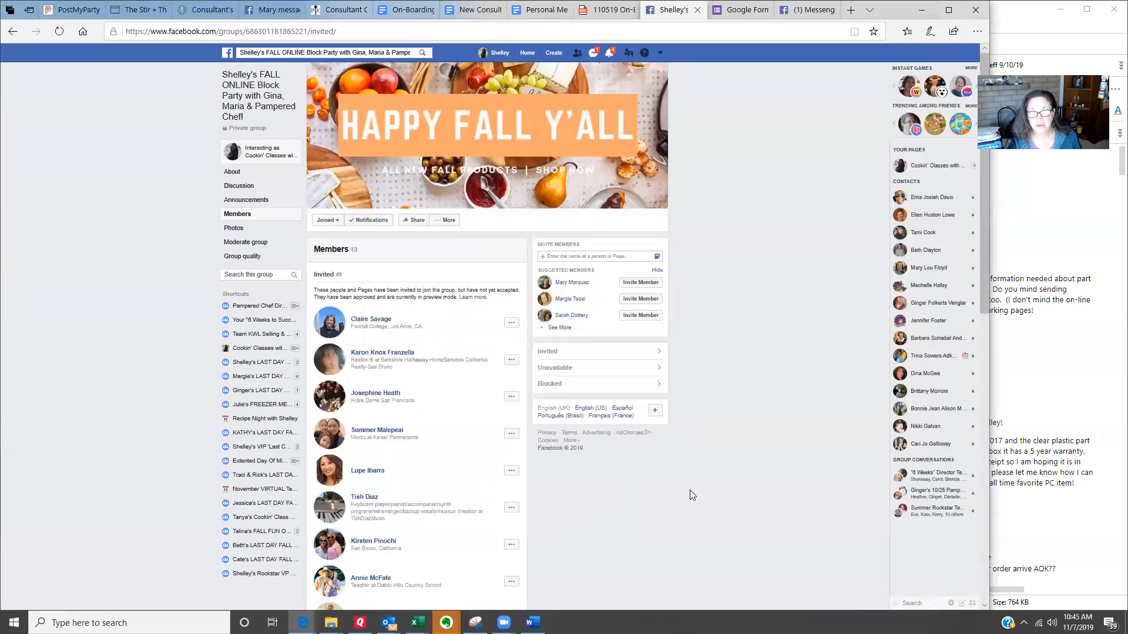
pyautogui.click(251, 95)
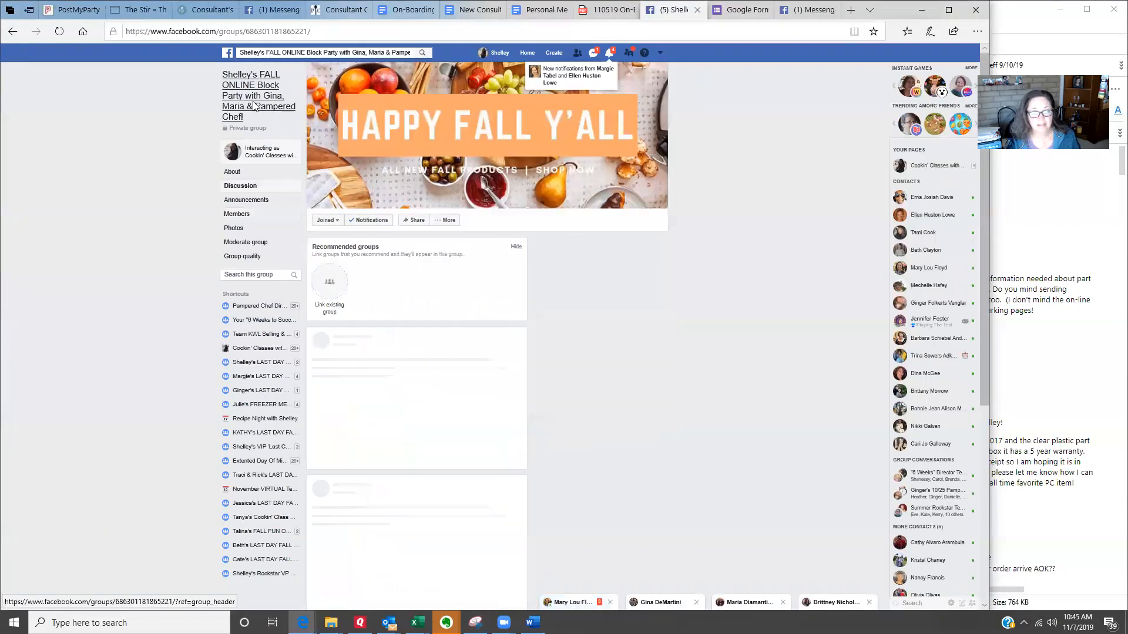
pyautogui.click(288, 53)
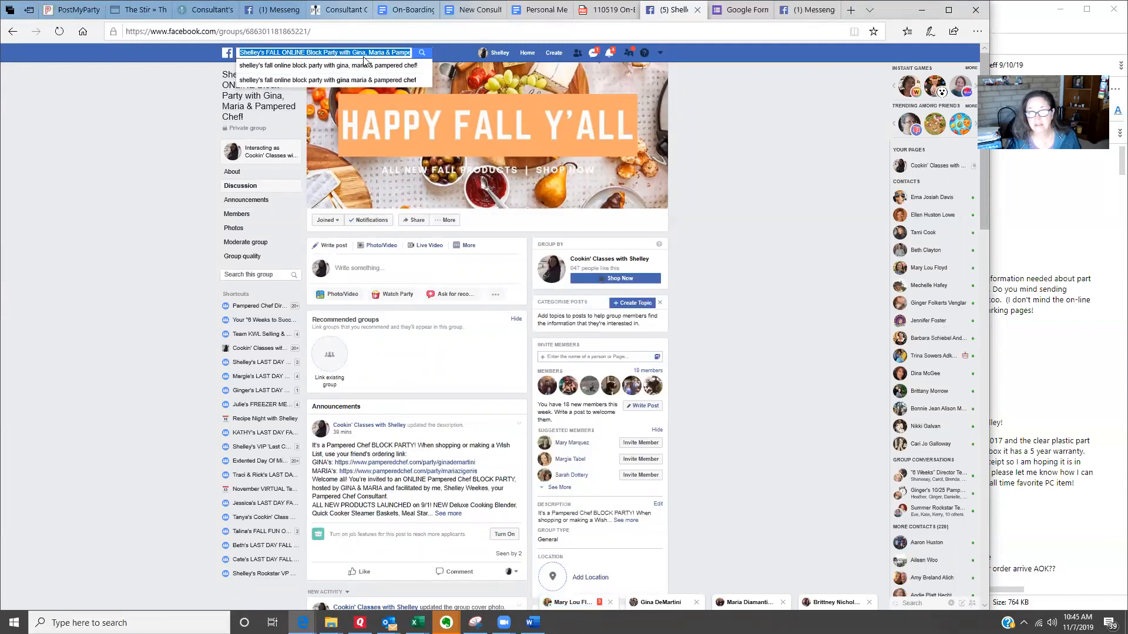
pyautogui.click(718, 307)
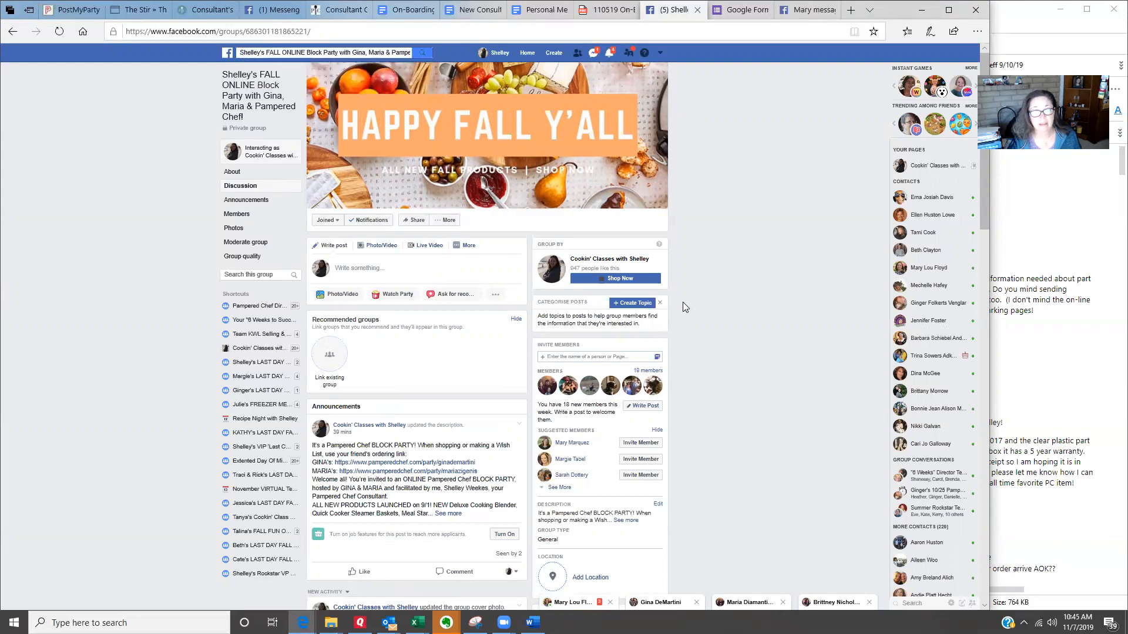
# Step: Open the block party group's settings and examine the Apps section for the PostMyParty app
pyautogui.click(448, 221)
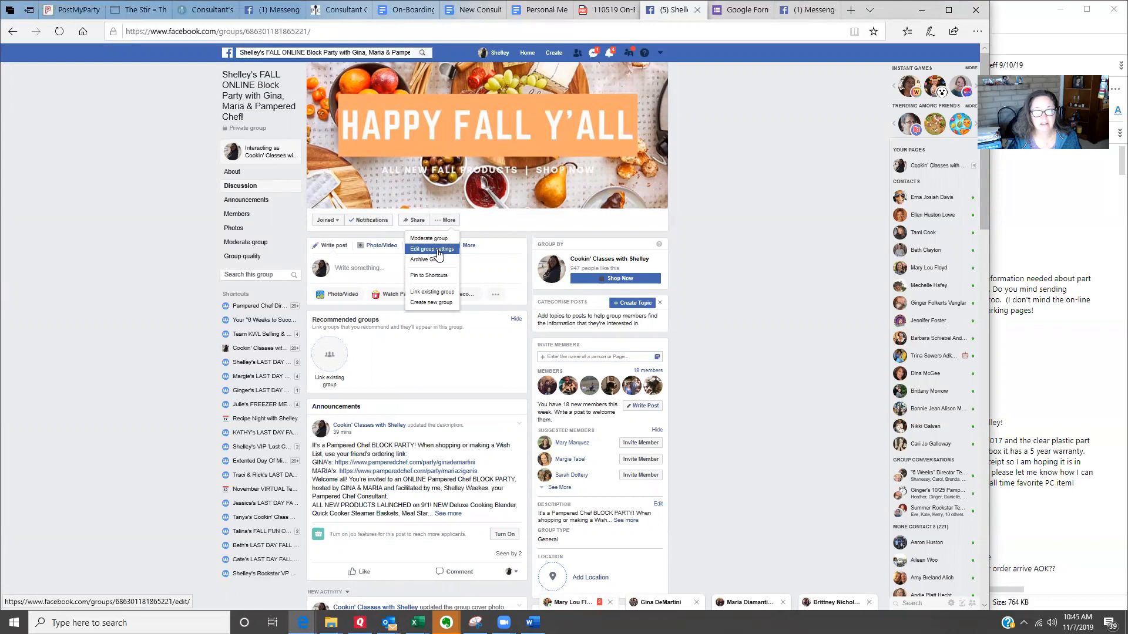
pyautogui.click(438, 250)
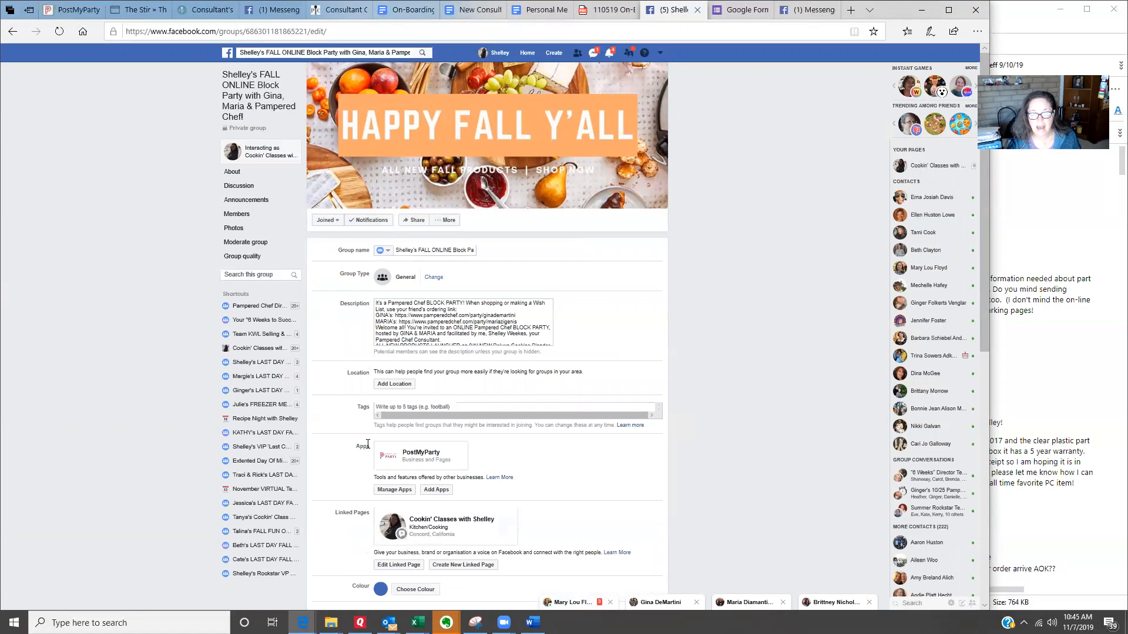
pyautogui.scroll(-3, 549, 351)
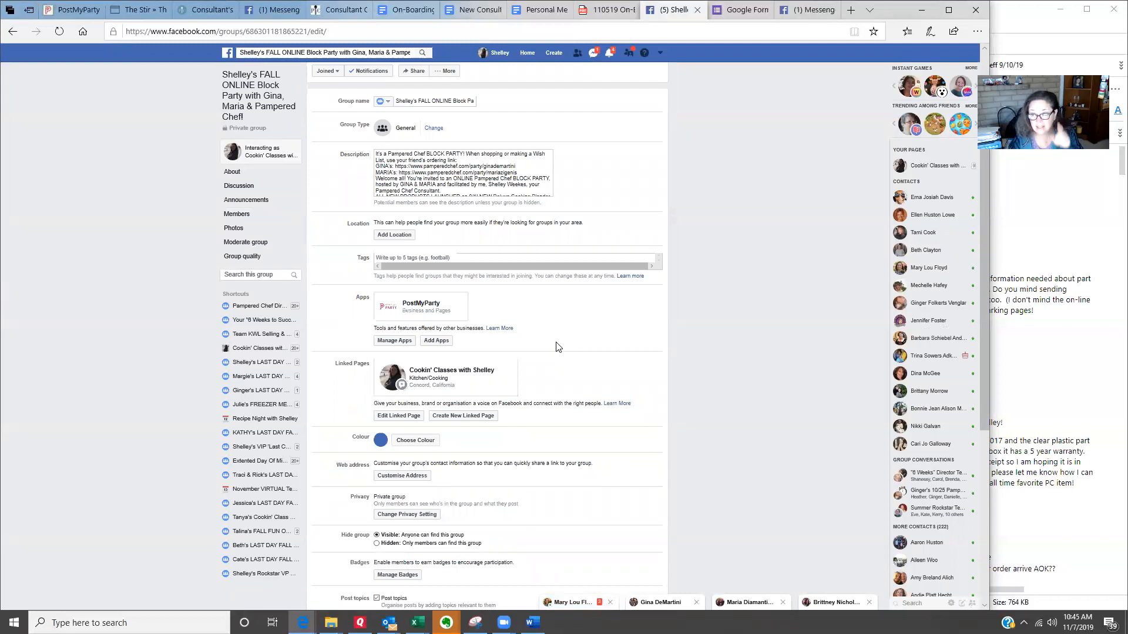
pyautogui.scroll(1, 663, 354)
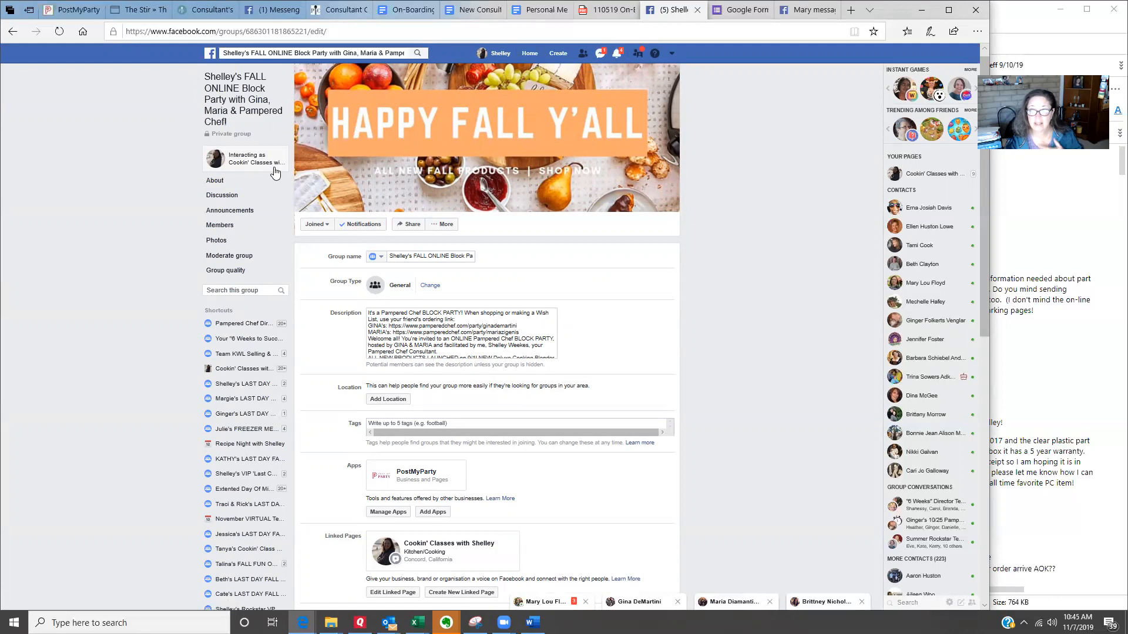
# Step: Search Facebook for the Cookin' Classes business page and open it
pyautogui.click(307, 51)
pyautogui.write('cookin')
pyautogui.press('Down')
pyautogui.press('Return')
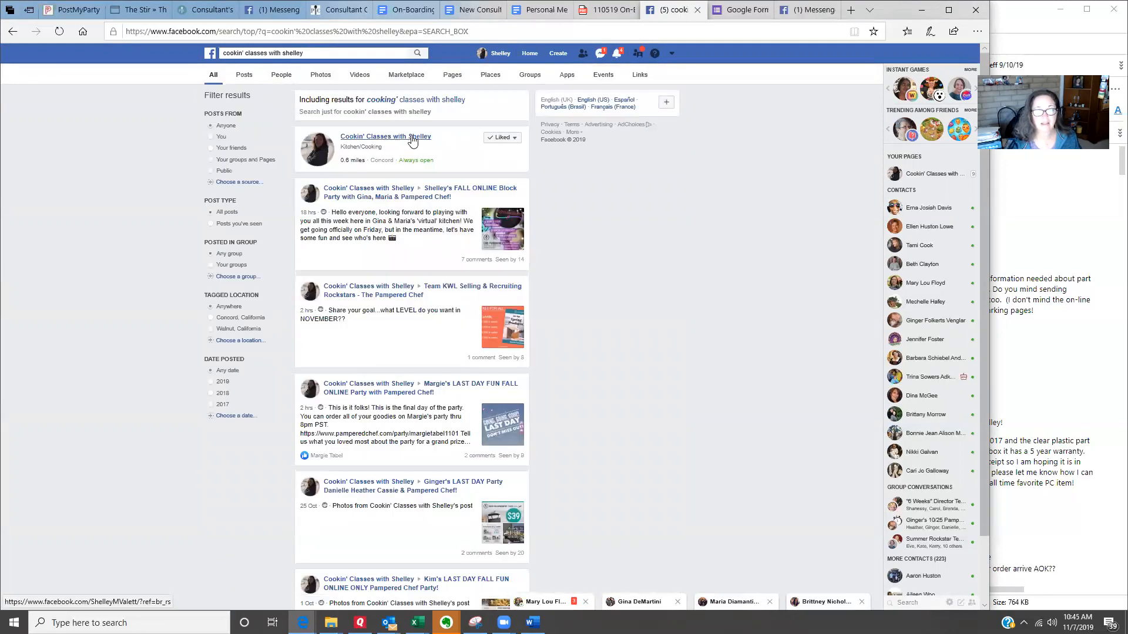
pyautogui.click(412, 140)
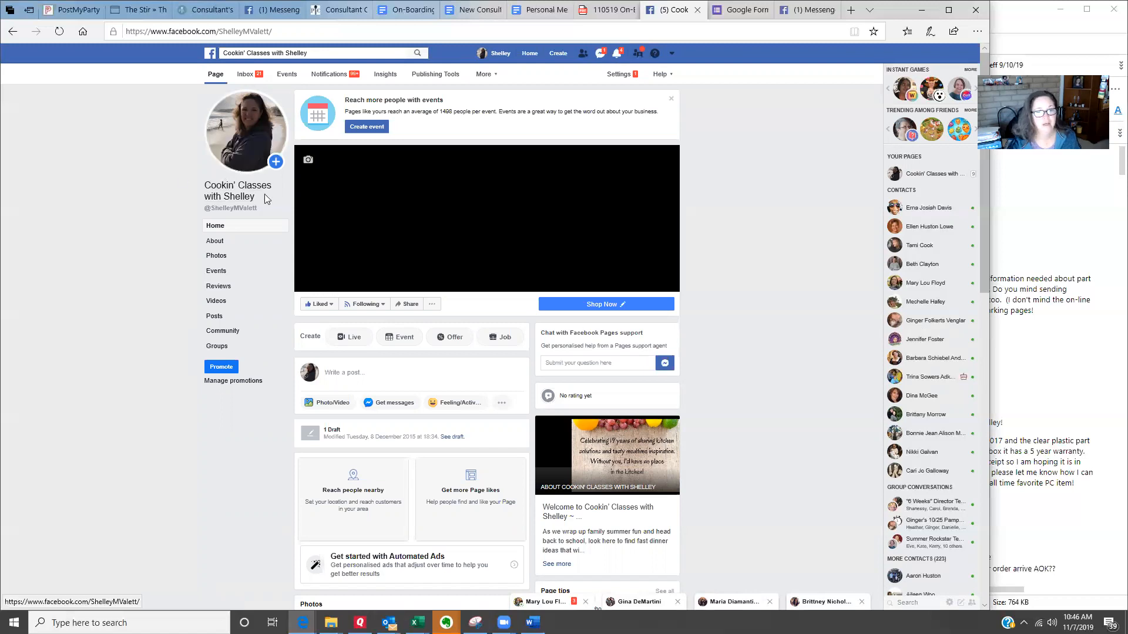
# Step: Browse the groups belonging to the business page and open the FALL ONLINE Block Party group
pyautogui.click(217, 347)
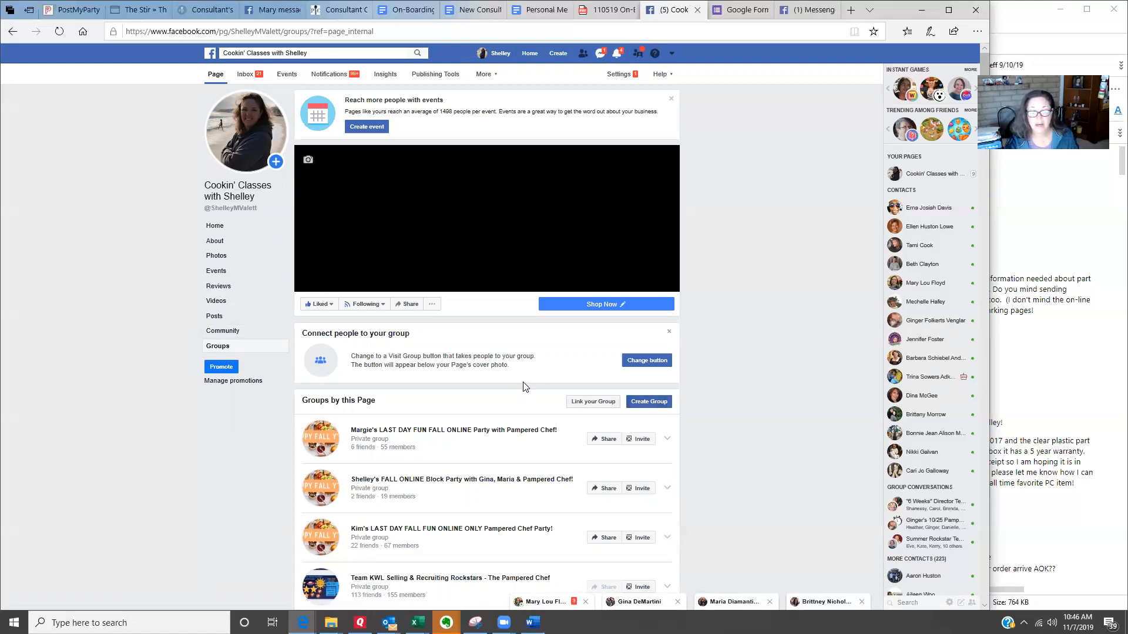
pyautogui.scroll(-10, 526, 387)
pyautogui.scroll(-6, 522, 386)
pyautogui.scroll(-6, 692, 419)
pyautogui.scroll(-2, 692, 420)
pyautogui.scroll(8, 763, 457)
pyautogui.scroll(12, 761, 453)
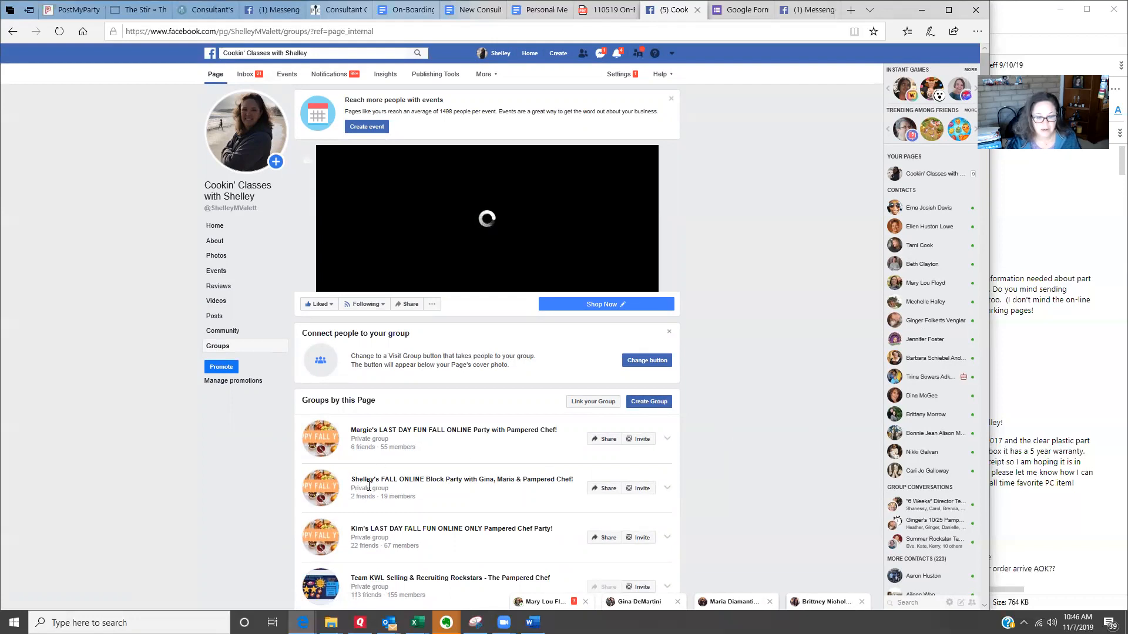
pyautogui.click(432, 481)
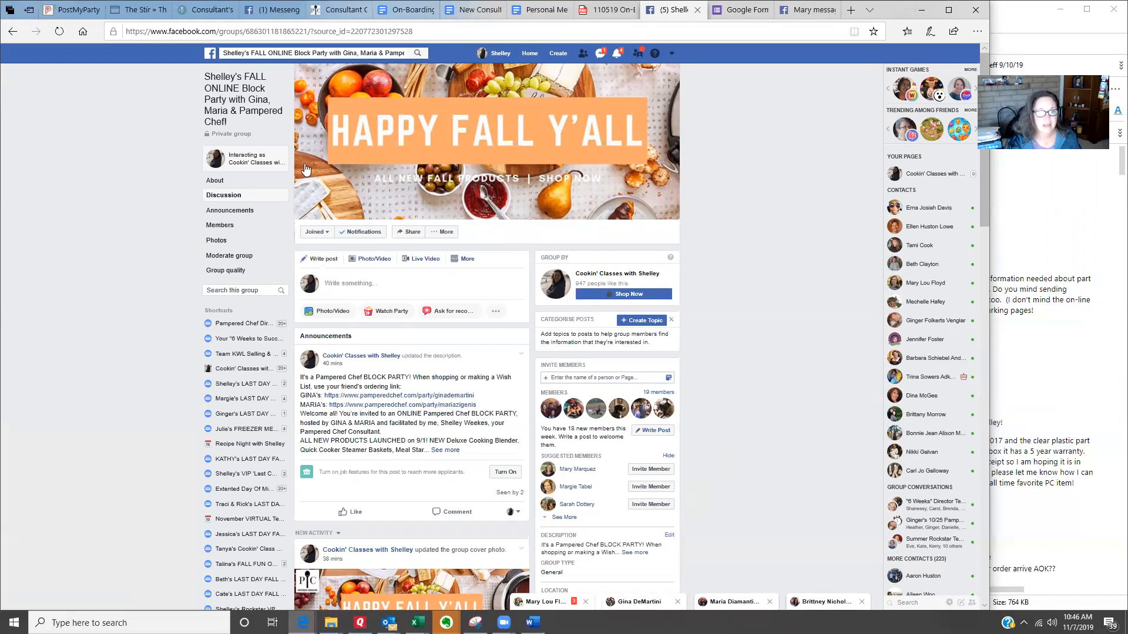
# Step: Open the group's settings and review its description, Apps section, and membership and posting options
pyautogui.click(441, 232)
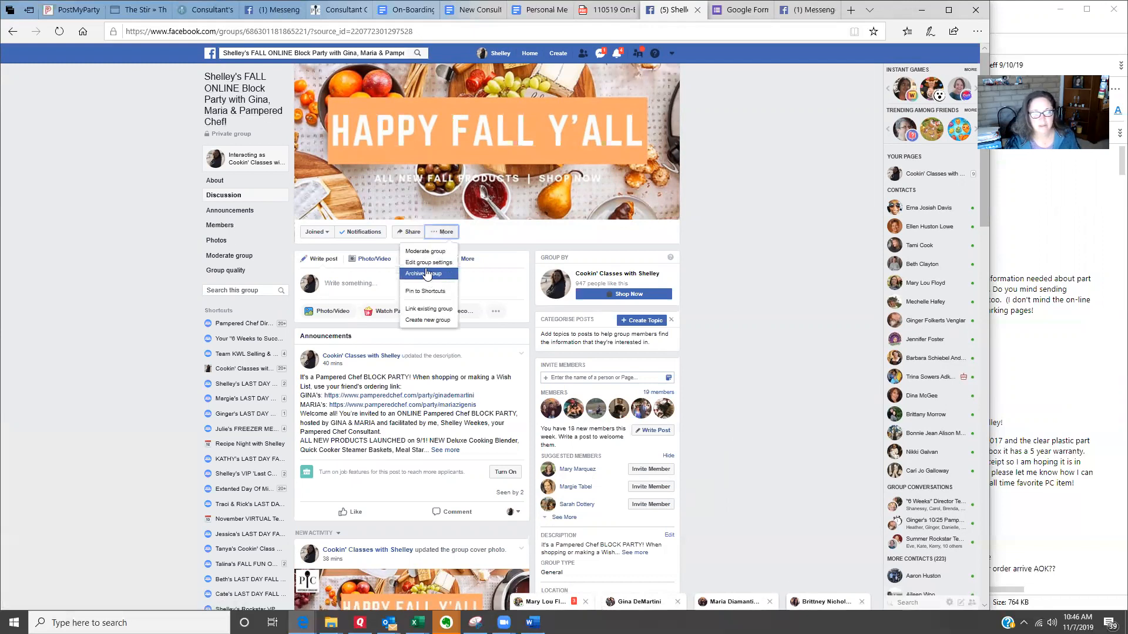
pyautogui.click(427, 263)
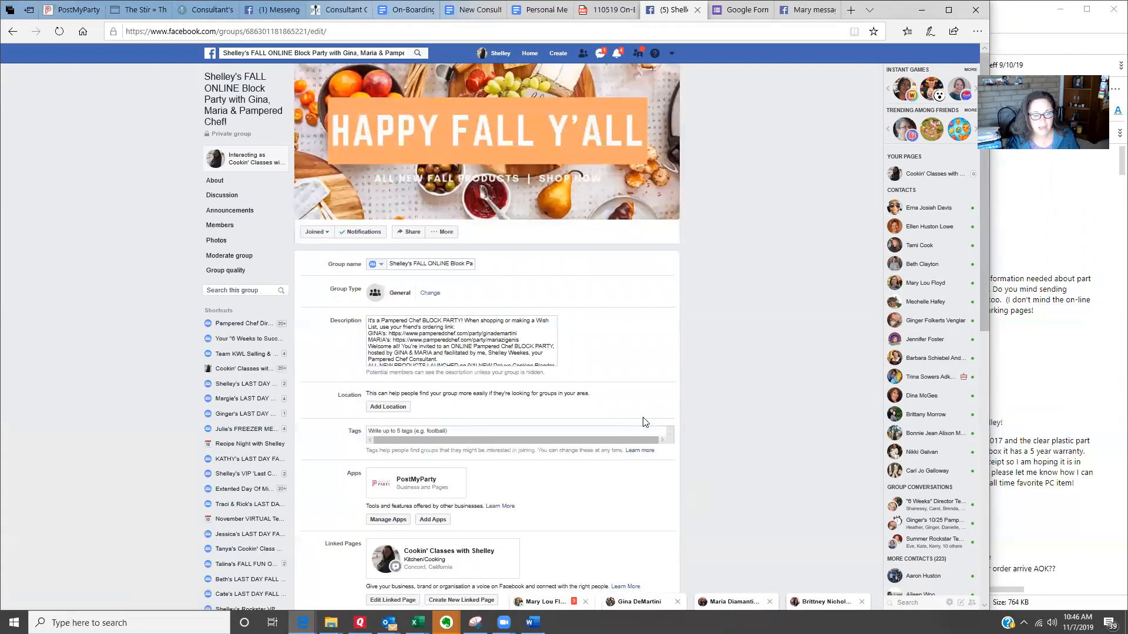
pyautogui.scroll(-3, 692, 419)
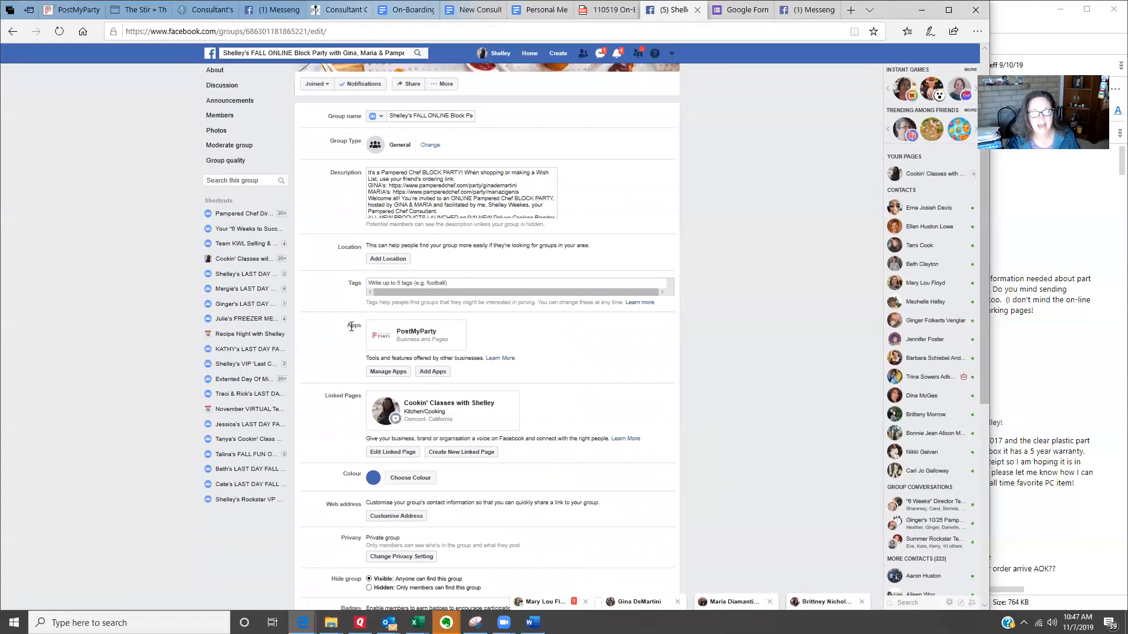
pyautogui.moveTo(432, 206); pyautogui.dragTo(370, 171)
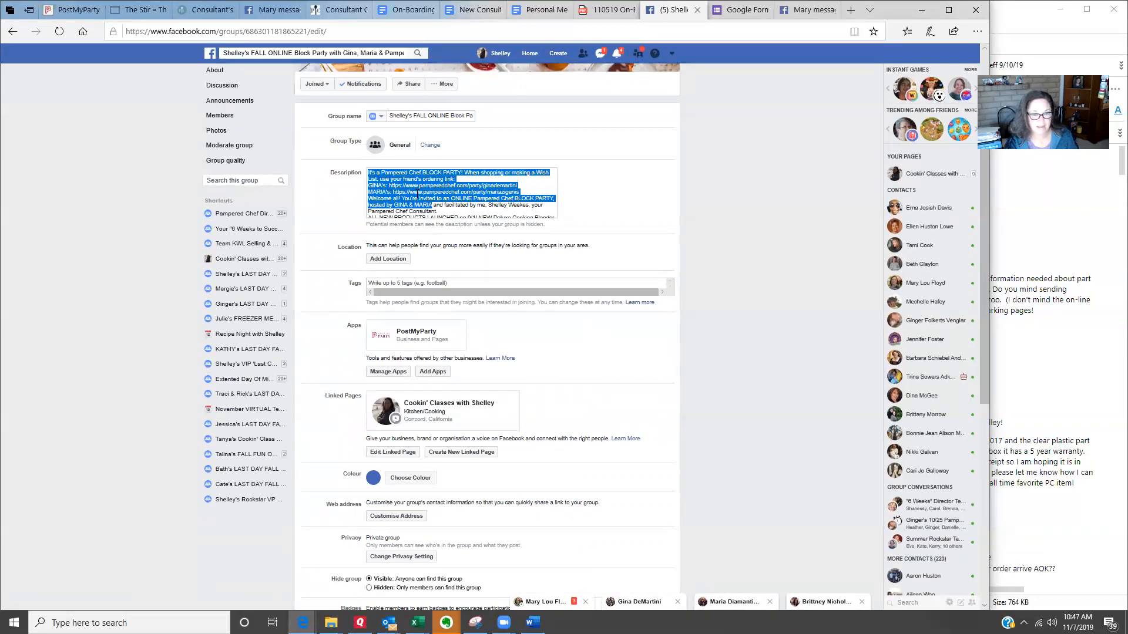
pyautogui.click(410, 212)
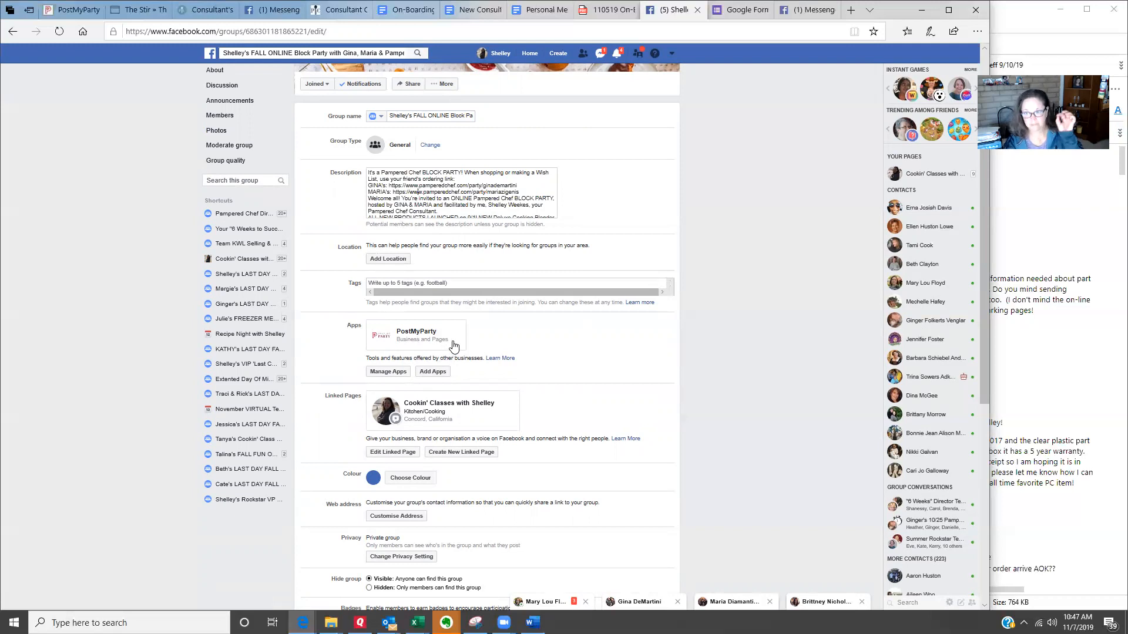
pyautogui.scroll(-7, 452, 345)
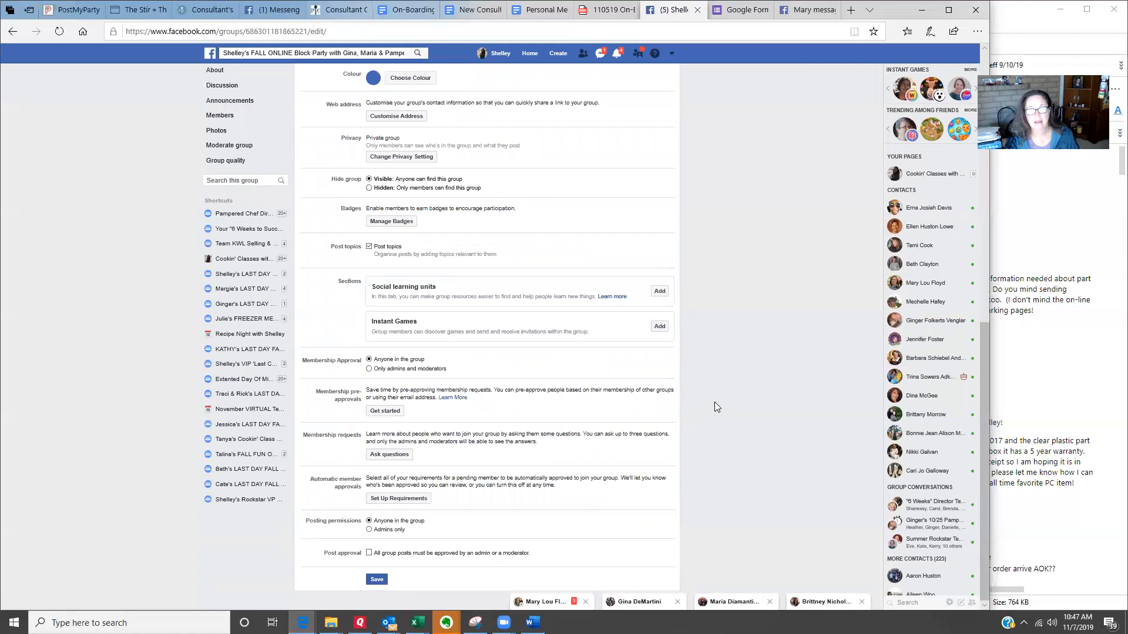
# Step: Switch to PostMyParty and start scheduling a new party from the parties list
pyautogui.click(73, 9)
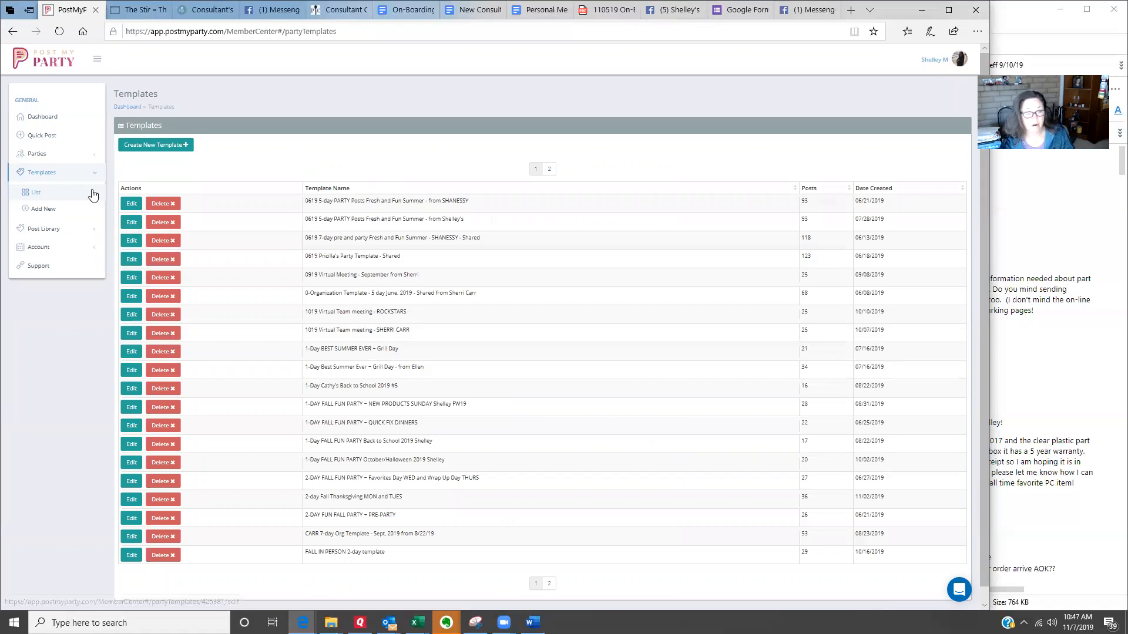
pyautogui.click(38, 158)
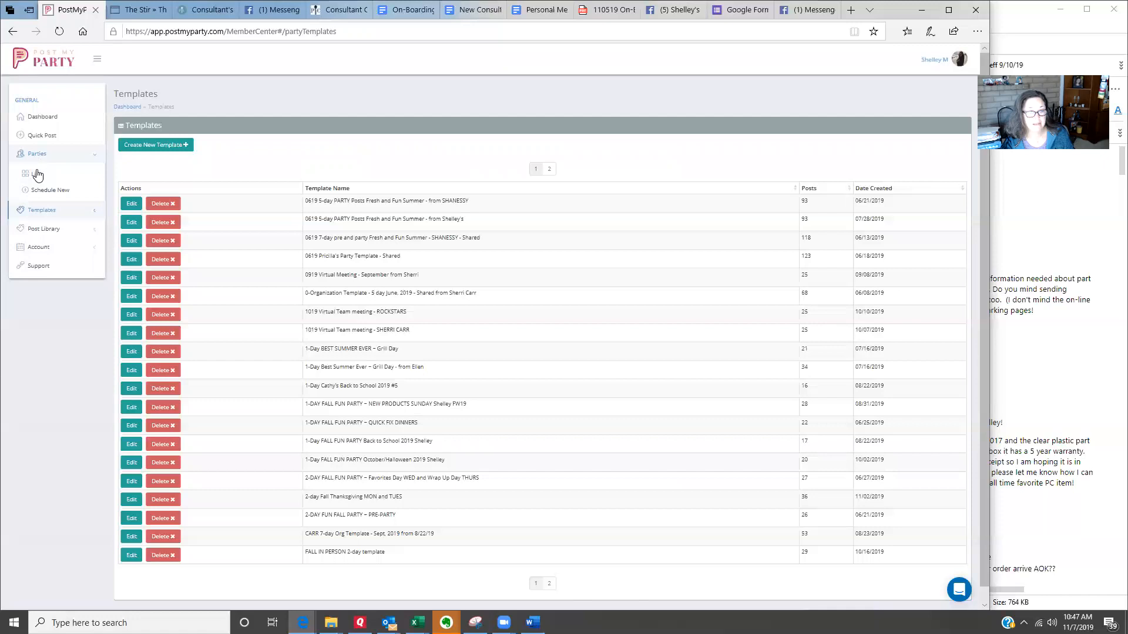
pyautogui.click(38, 177)
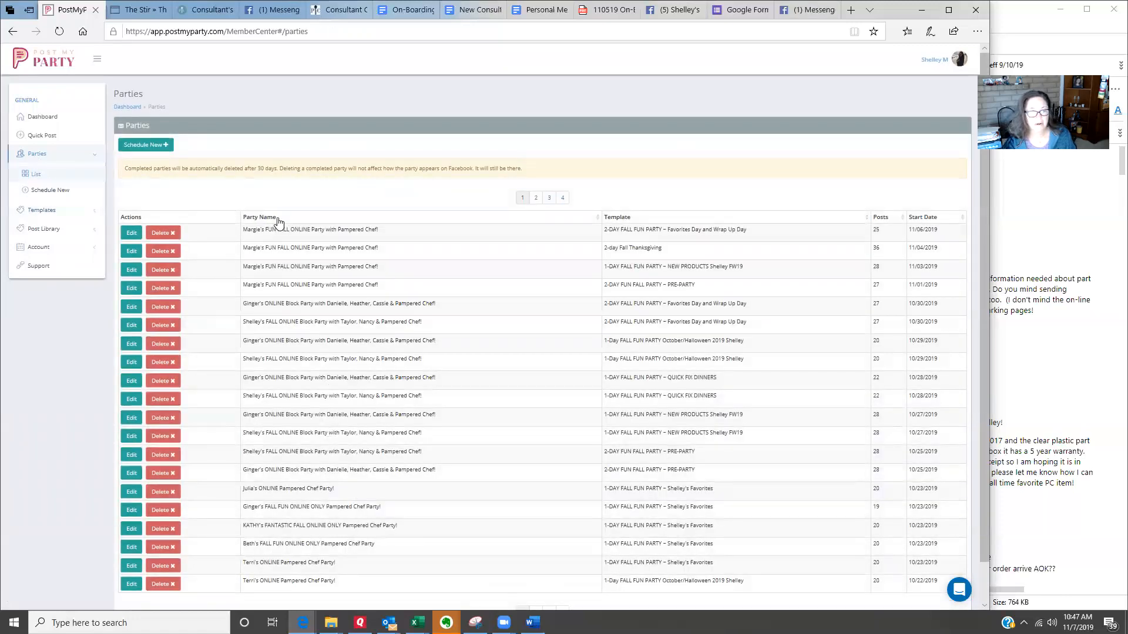
pyautogui.click(134, 147)
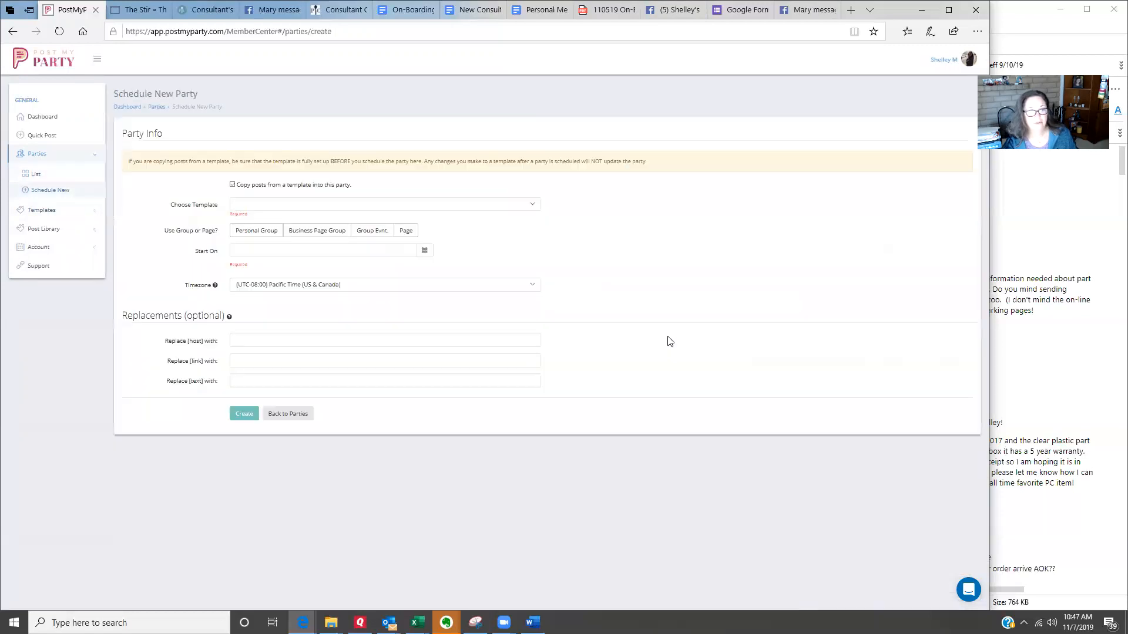
# Step: Choose 2-DAY FUN FALL PARTY ~ PRE-PARTY as the template for the new party
pyautogui.scroll(3, 668, 336)
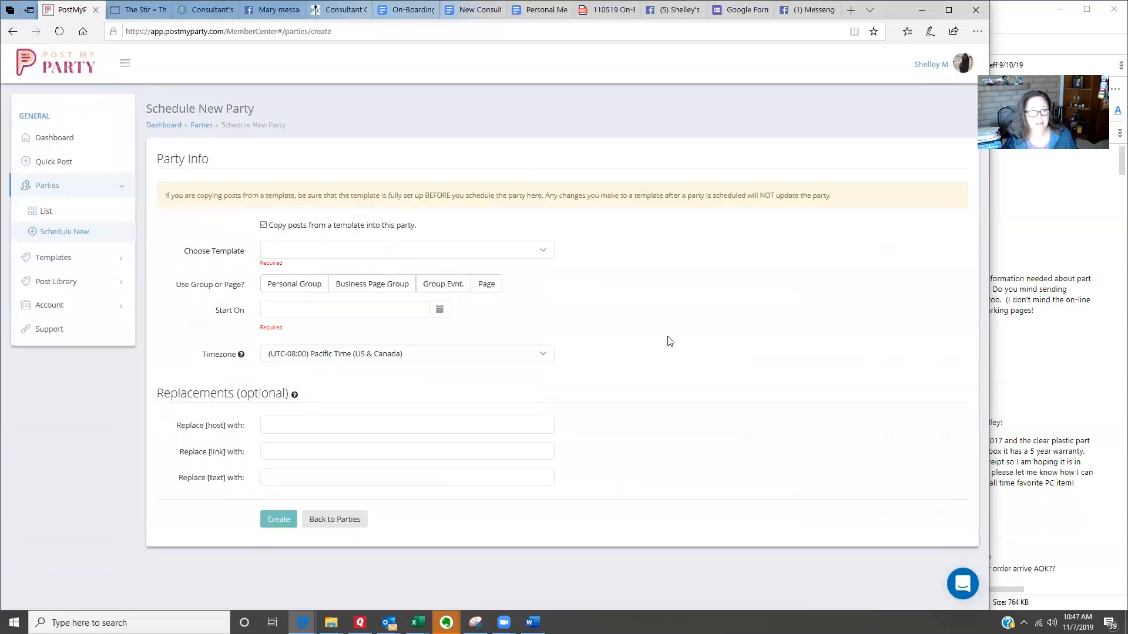
pyautogui.scroll(1, 687, 346)
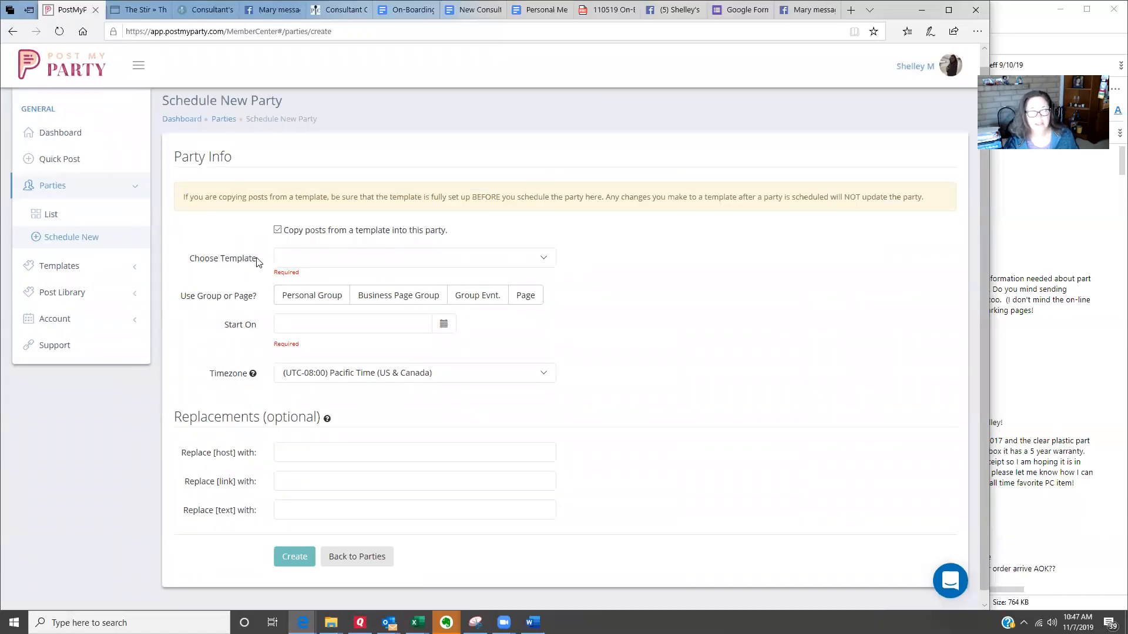
pyautogui.moveTo(257, 262); pyautogui.dragTo(189, 262)
pyautogui.click(327, 263)
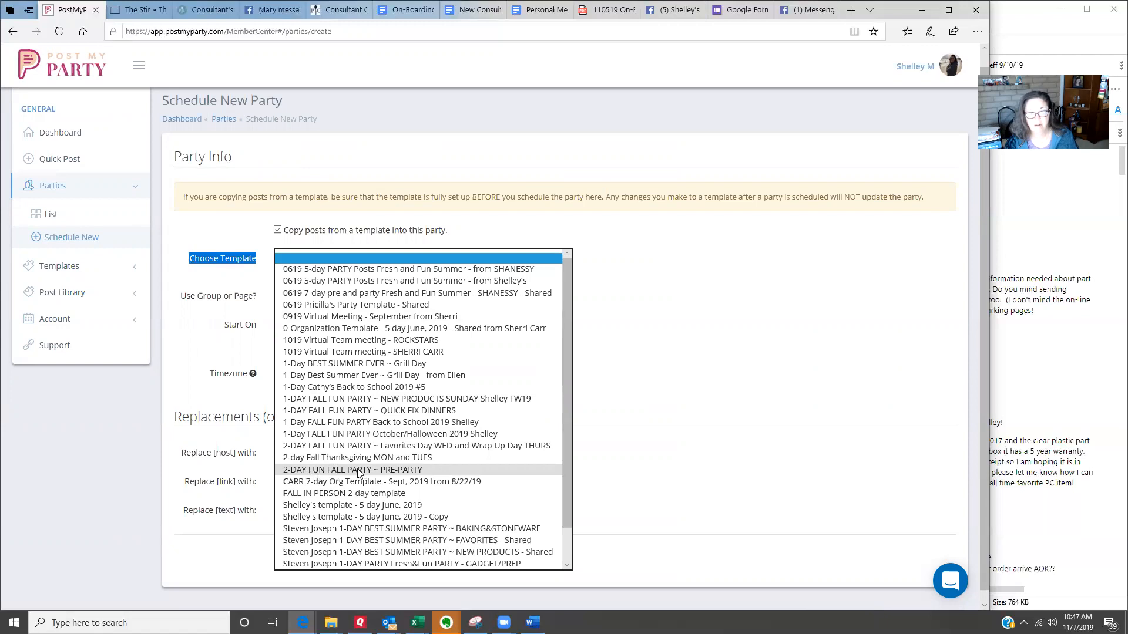
pyautogui.click(391, 469)
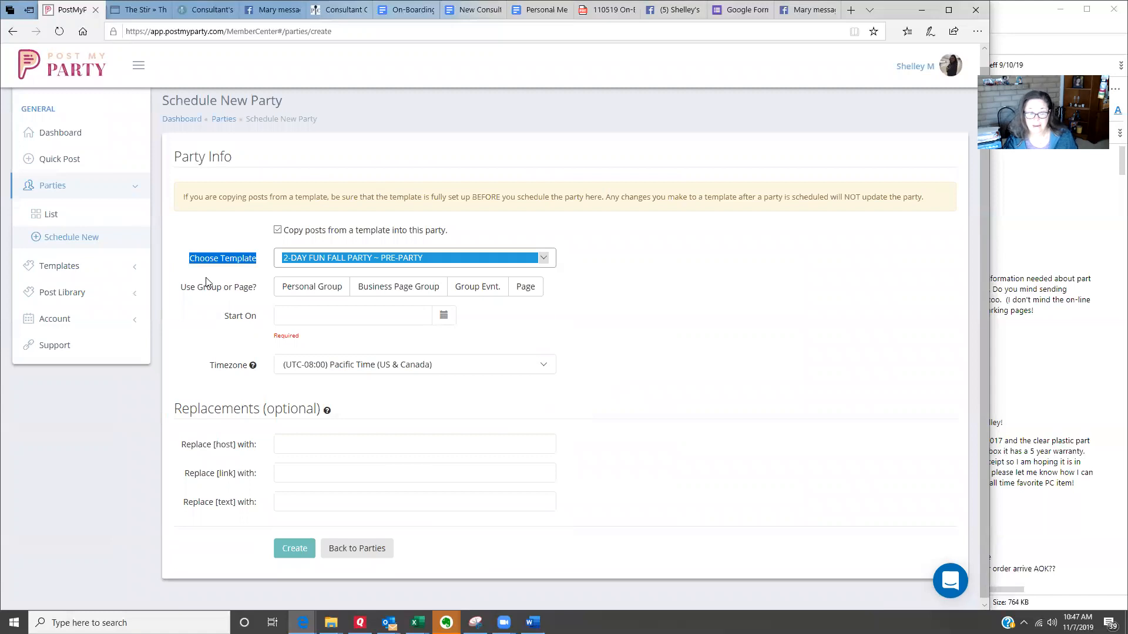
# Step: Set the party to post to a Business Page Group and choose the Cookin' Classes page as the group's admin
pyautogui.moveTo(181, 290); pyautogui.dragTo(260, 296)
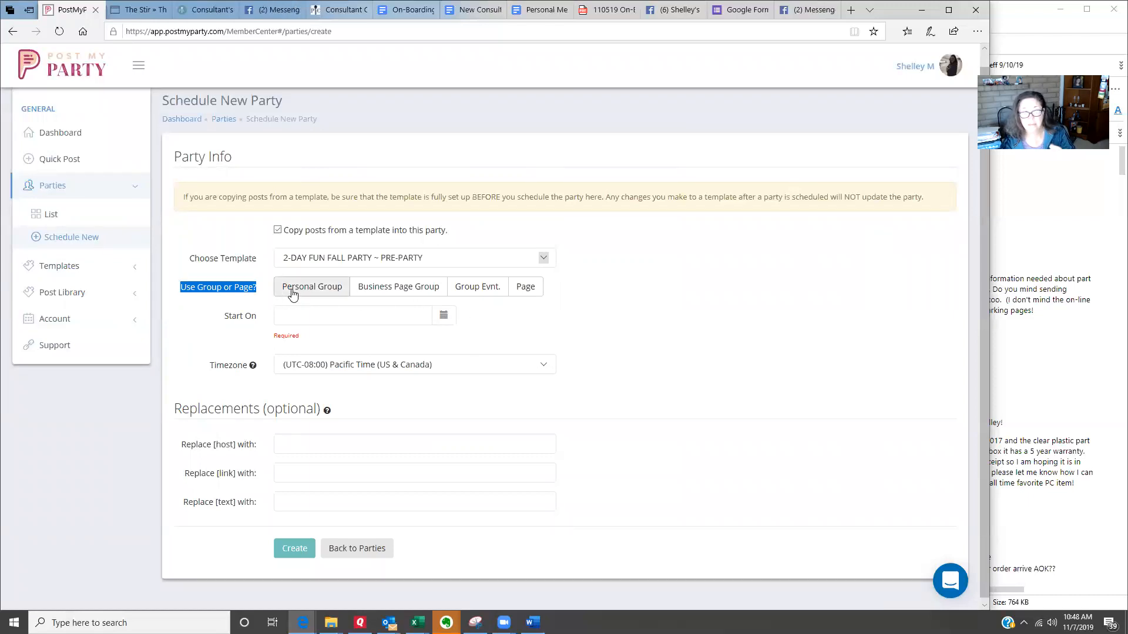
pyautogui.click(394, 293)
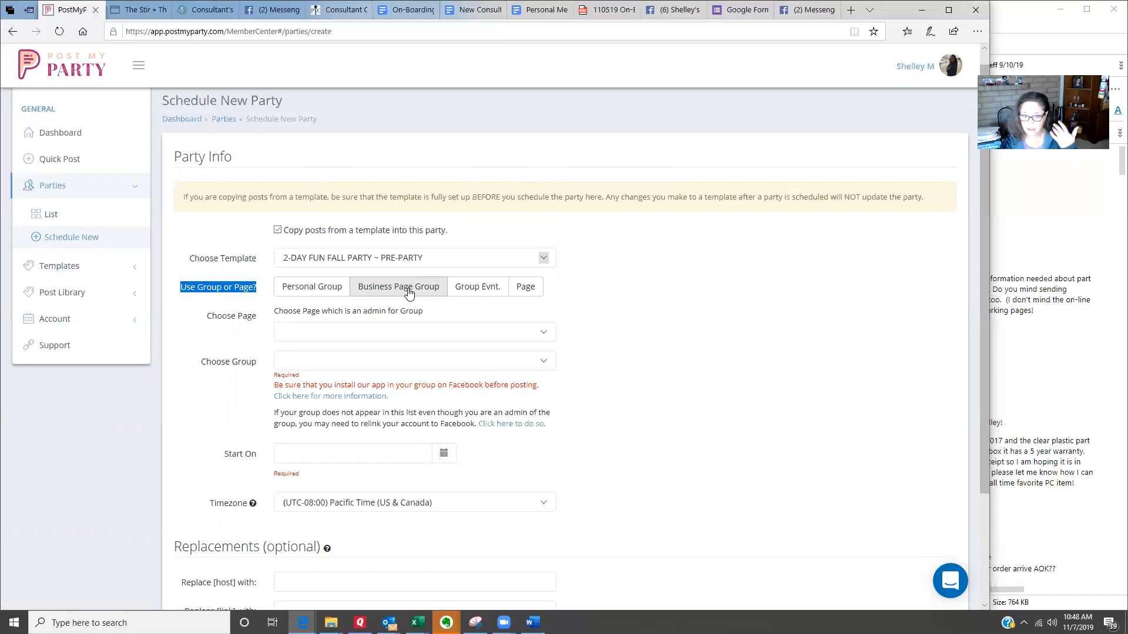
pyautogui.click(371, 339)
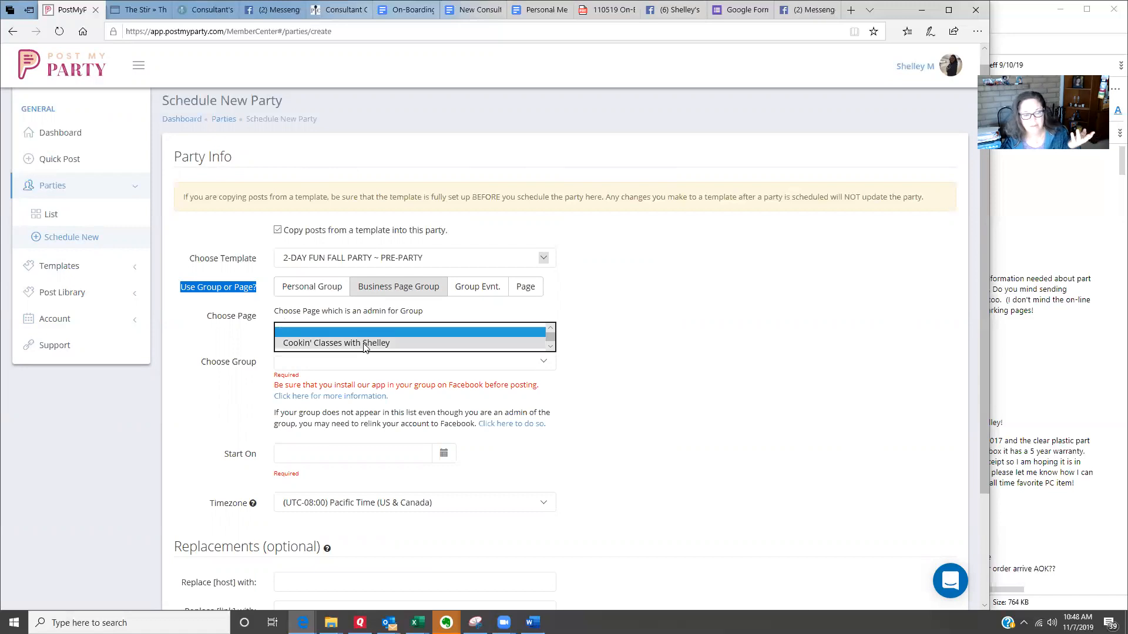
pyautogui.click(365, 344)
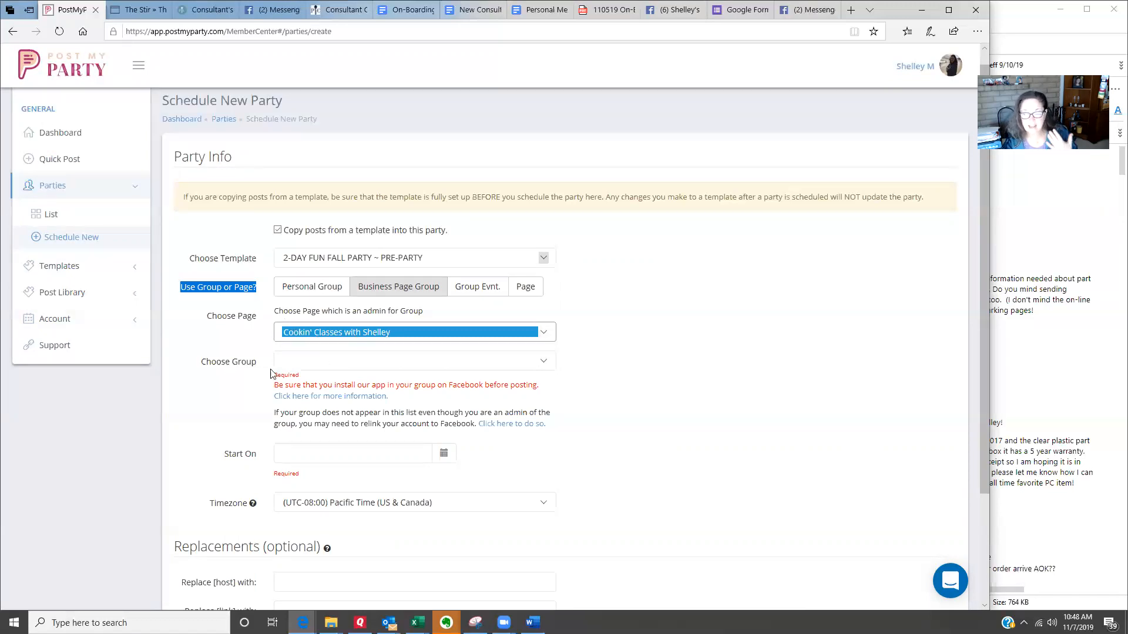
# Step: Choose the FALL ONLINE Block Party group as the group for the new party
pyautogui.click(543, 363)
pyautogui.scroll(-2, 511, 349)
pyautogui.scroll(-4, 511, 349)
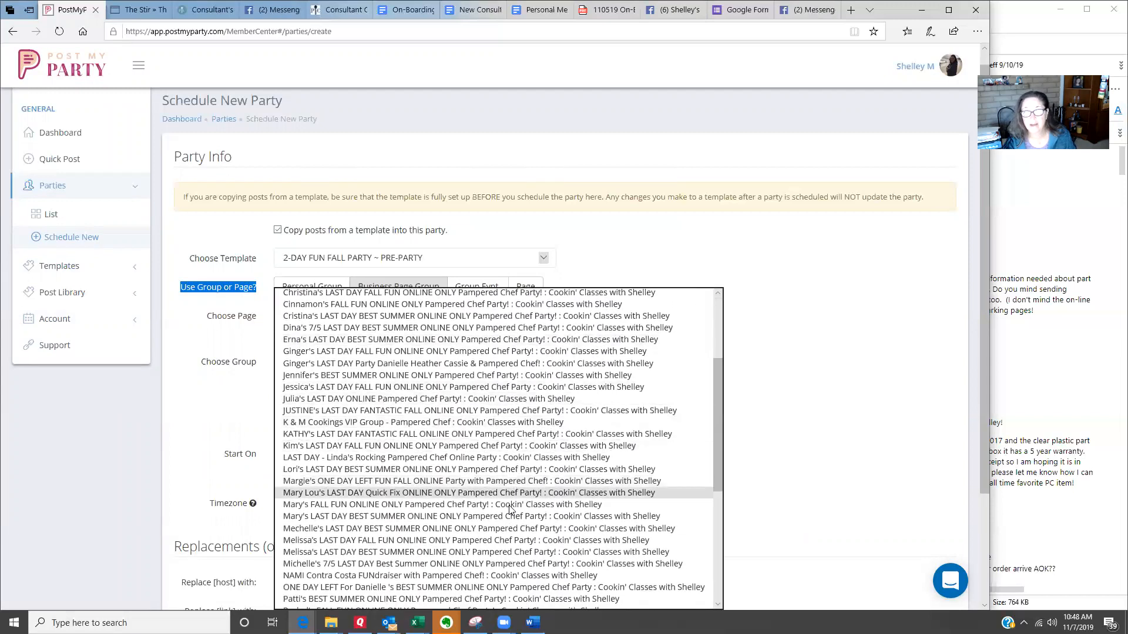
pyautogui.scroll(-2, 509, 511)
pyautogui.scroll(-1, 502, 515)
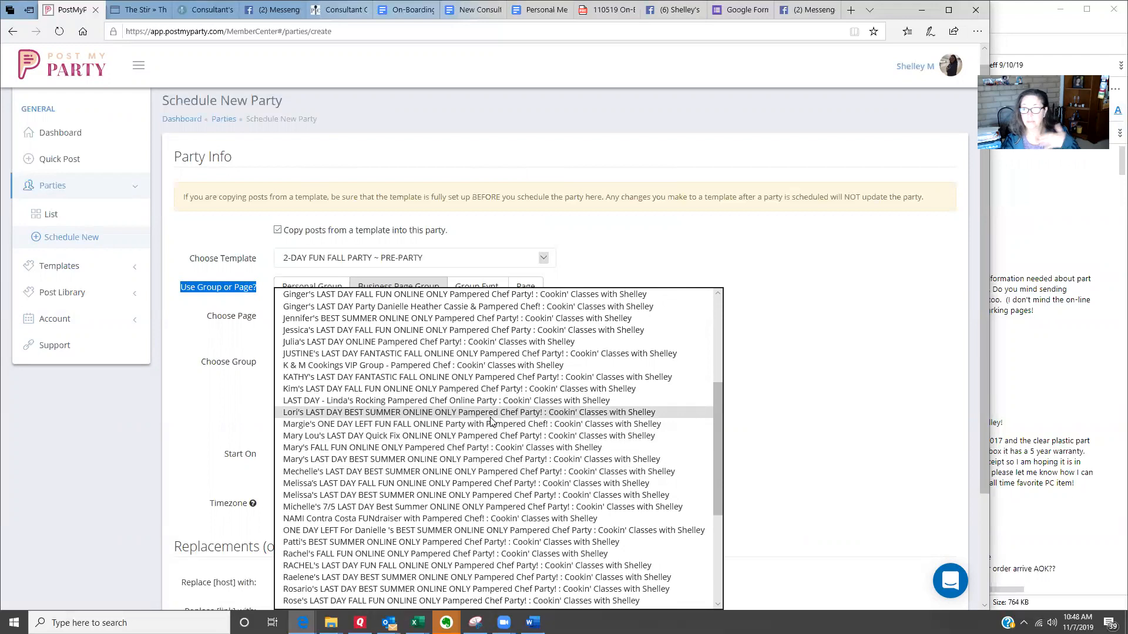
pyautogui.scroll(-5, 446, 428)
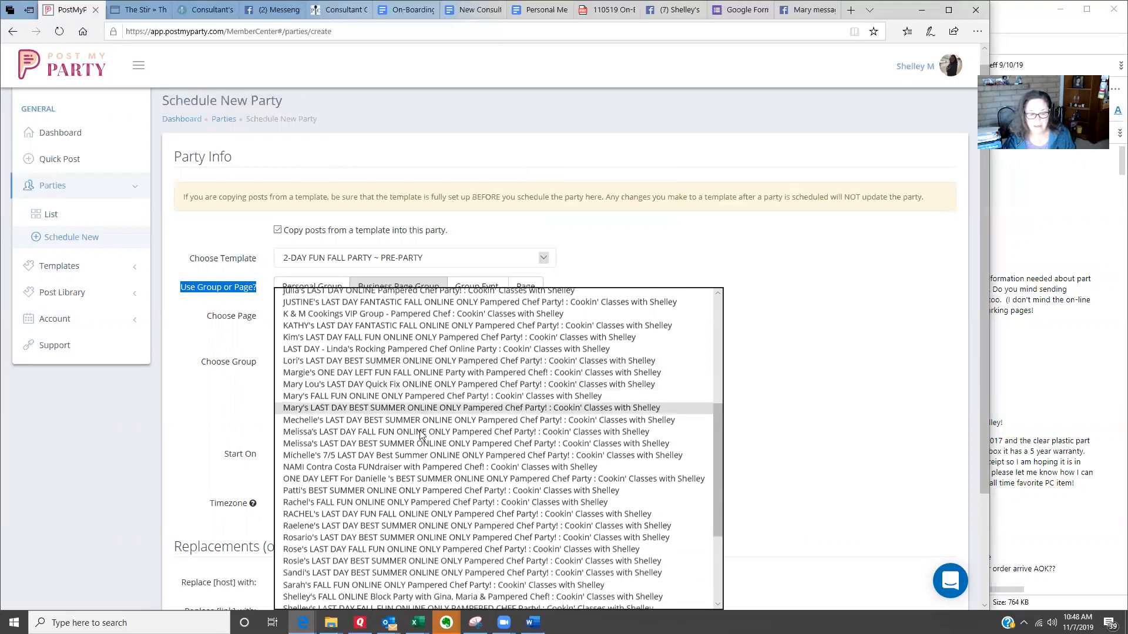
pyautogui.scroll(-3, 440, 437)
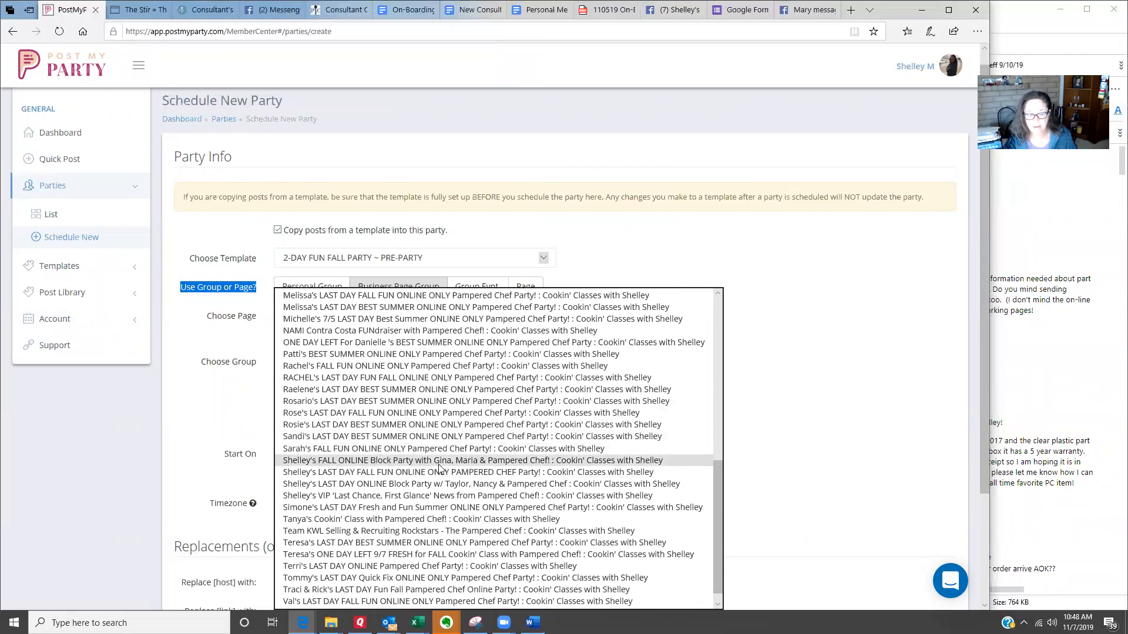
pyautogui.click(492, 461)
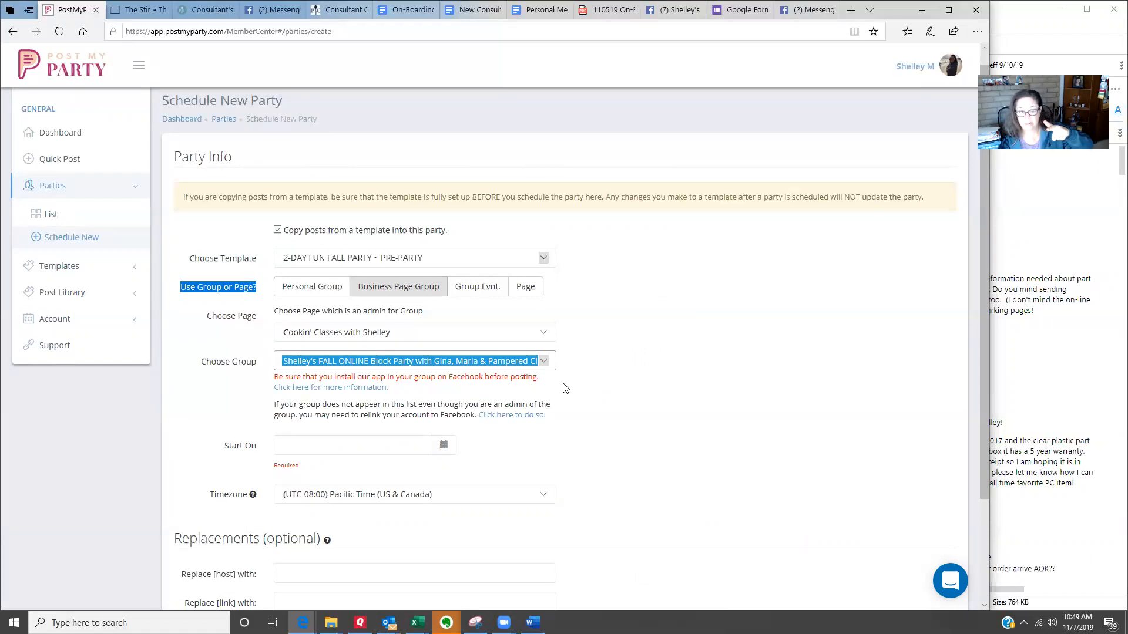
# Step: Set the party's start date to 11/08/2019 and enter both hosts' first names as the [host] replacement
pyautogui.click(443, 445)
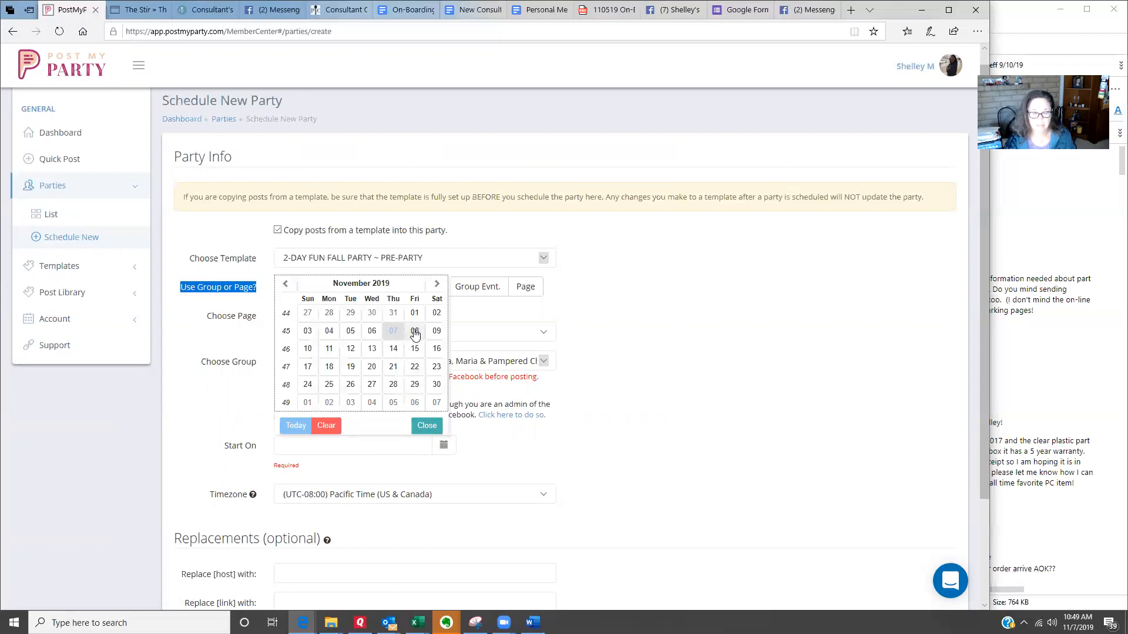
pyautogui.click(415, 333)
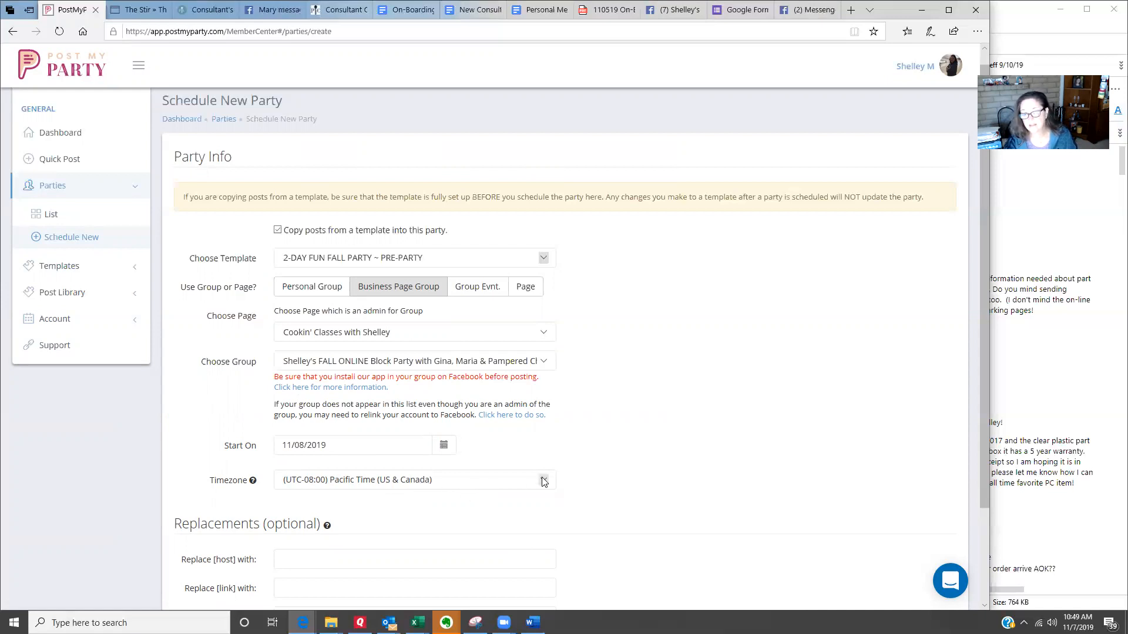
pyautogui.scroll(-2, 511, 478)
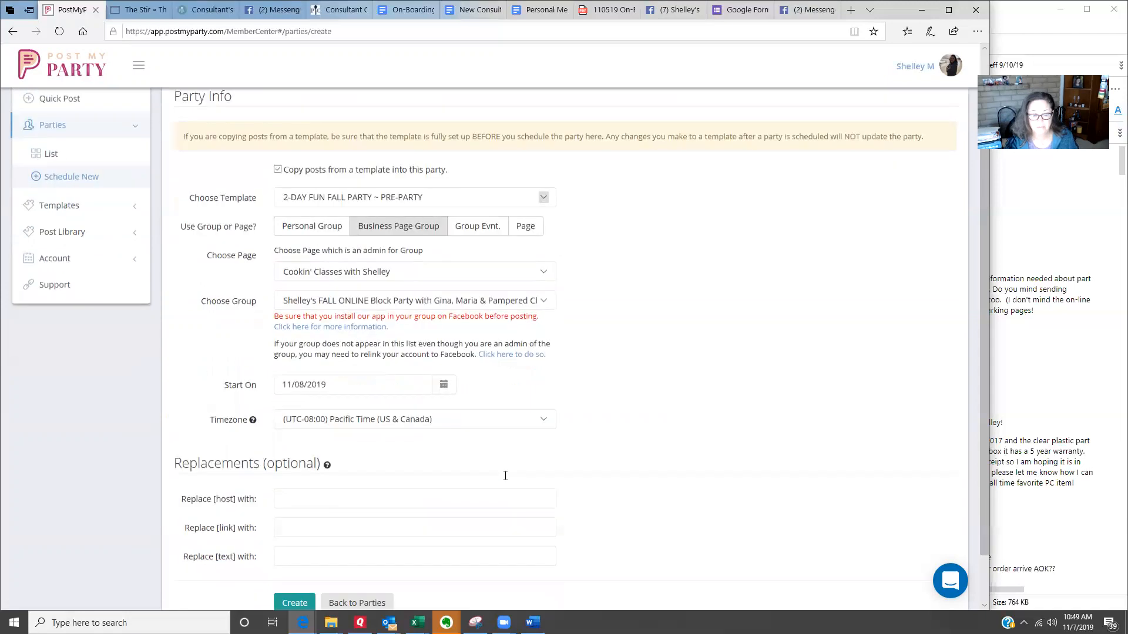
pyautogui.click(294, 443)
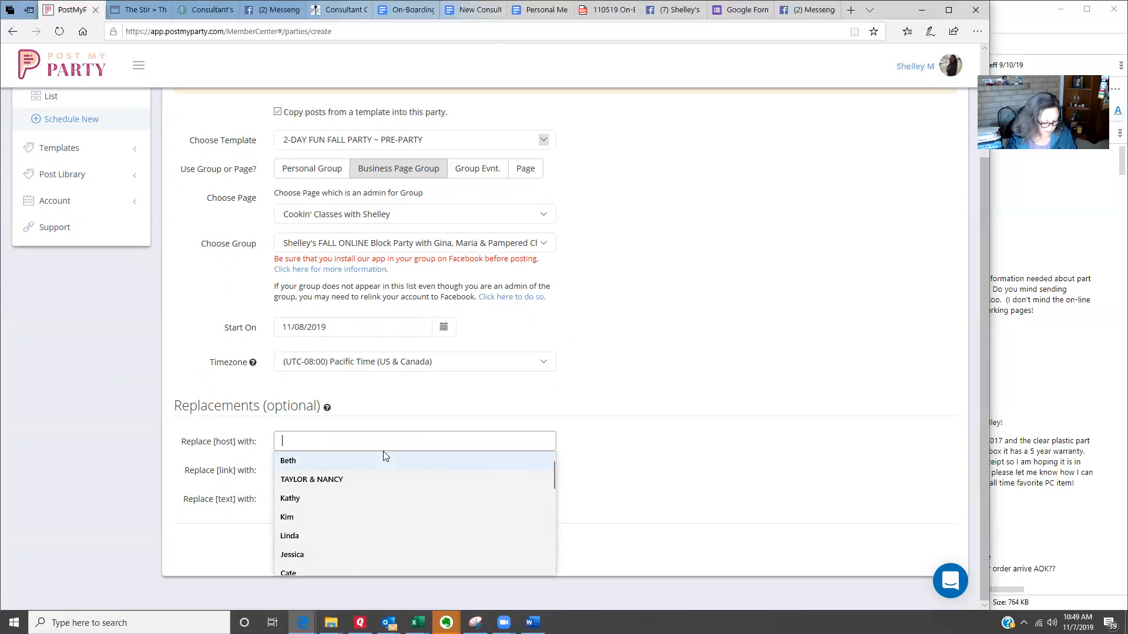
pyautogui.write('Gina & Maria')
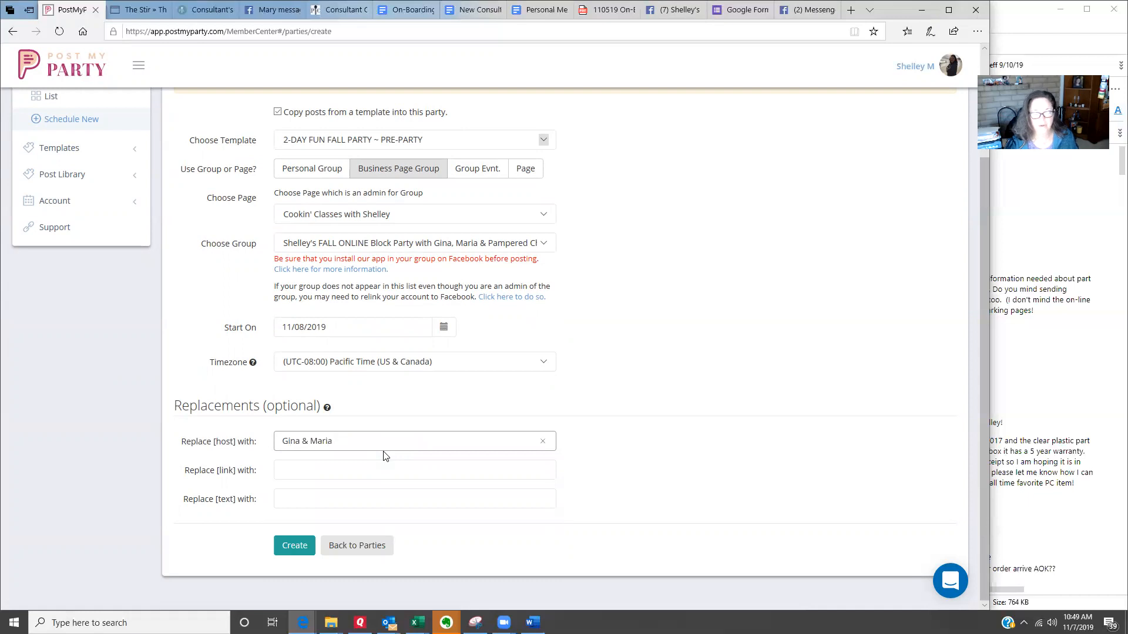
pyautogui.click(608, 394)
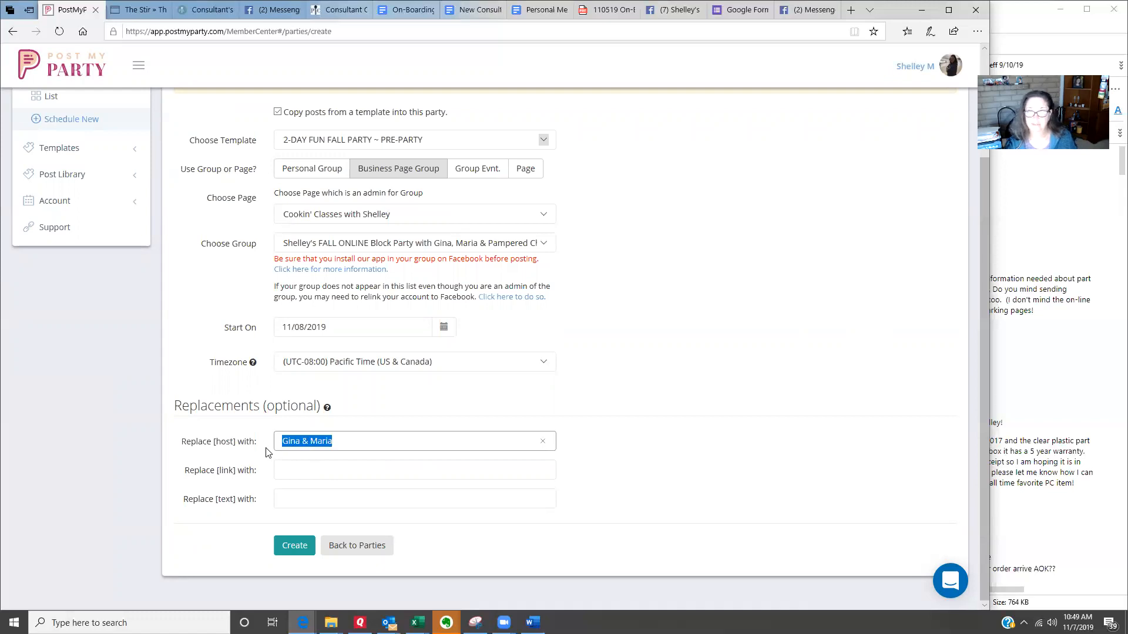
pyautogui.click(293, 474)
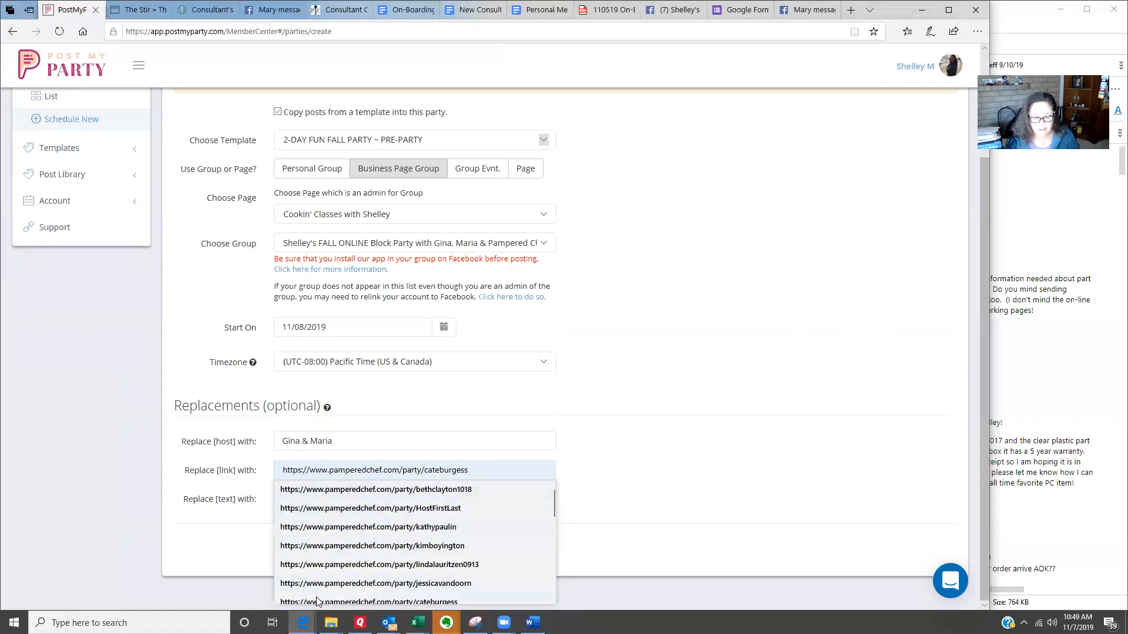
pyautogui.click(311, 495)
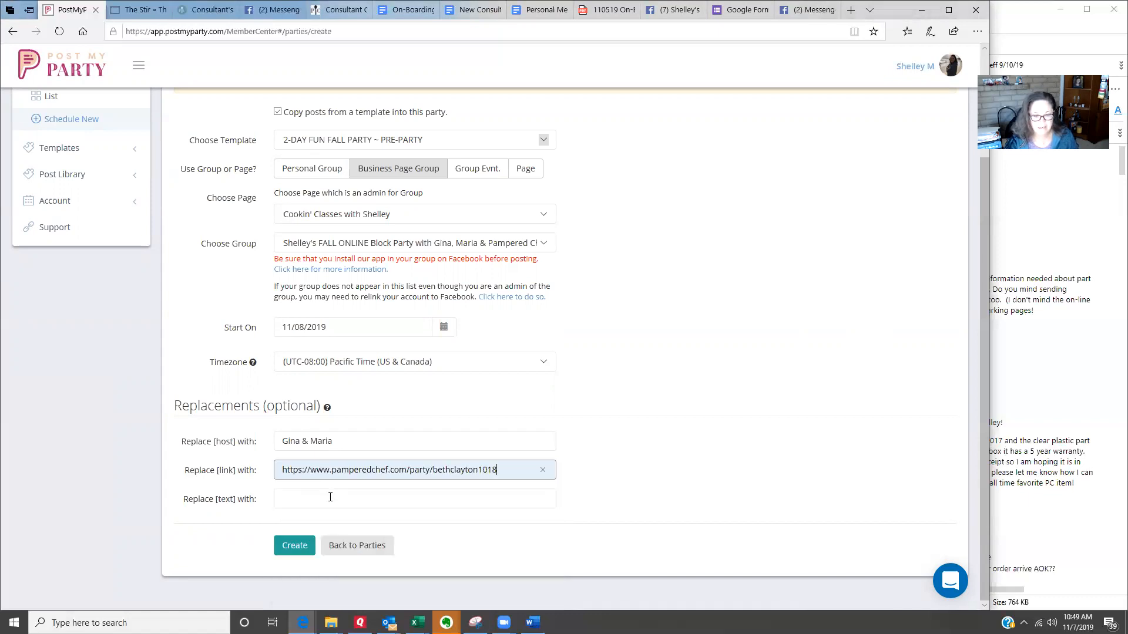
pyautogui.moveTo(497, 470); pyautogui.dragTo(438, 472)
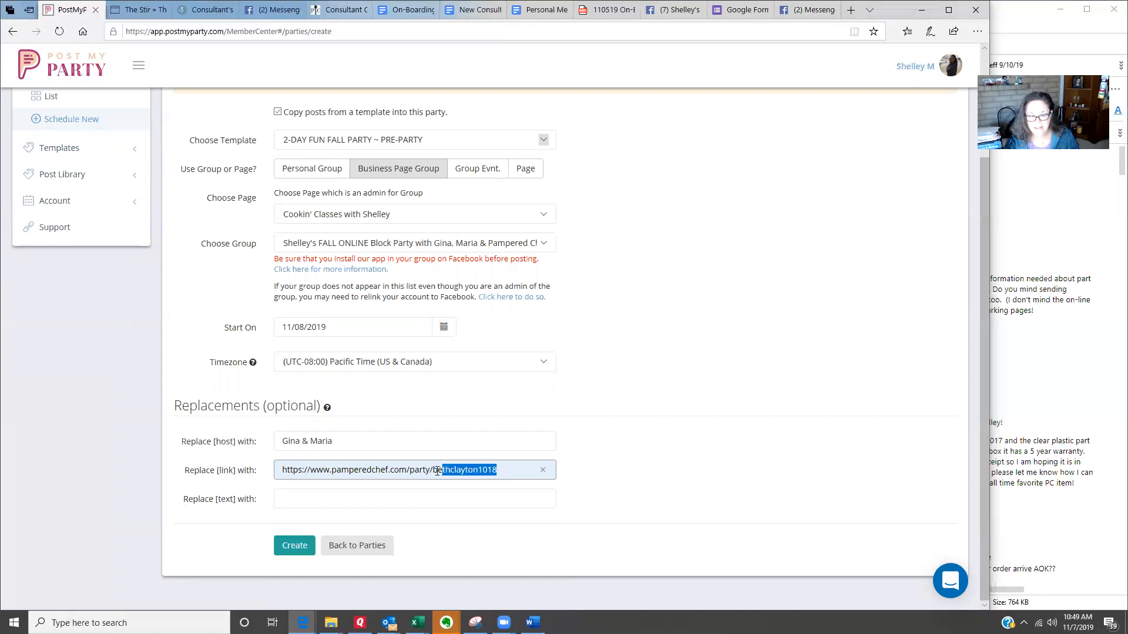
pyautogui.click(496, 469)
pyautogui.moveTo(504, 470); pyautogui.dragTo(262, 468)
pyautogui.press('BackSpace')
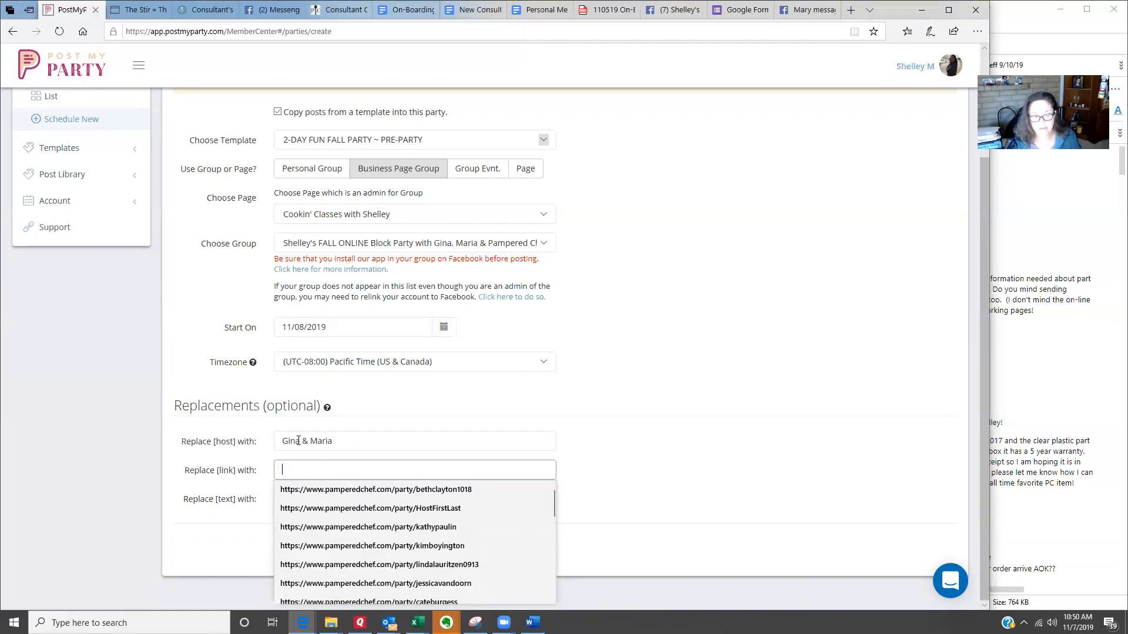
pyautogui.click(338, 509)
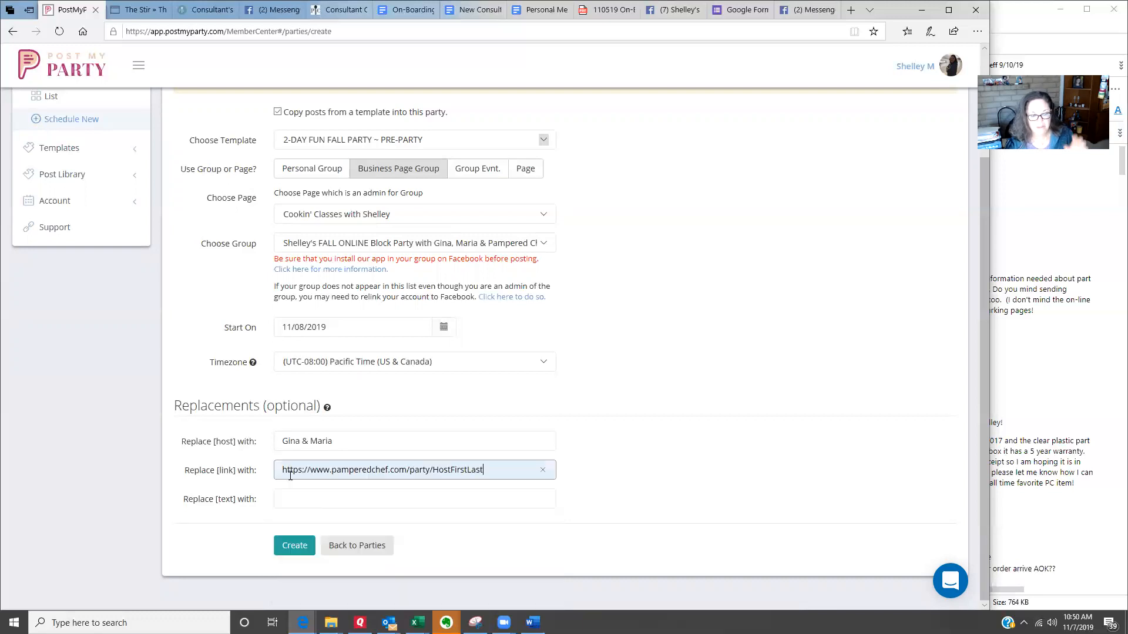
pyautogui.moveTo(239, 474); pyautogui.dragTo(217, 475)
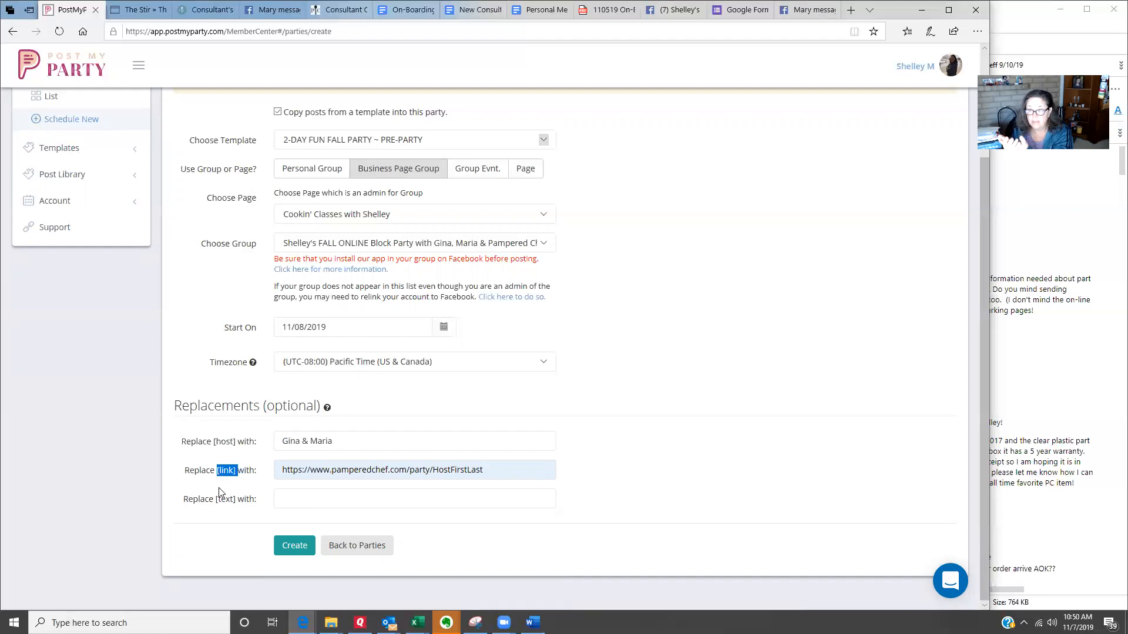
pyautogui.moveTo(236, 442); pyautogui.dragTo(213, 442)
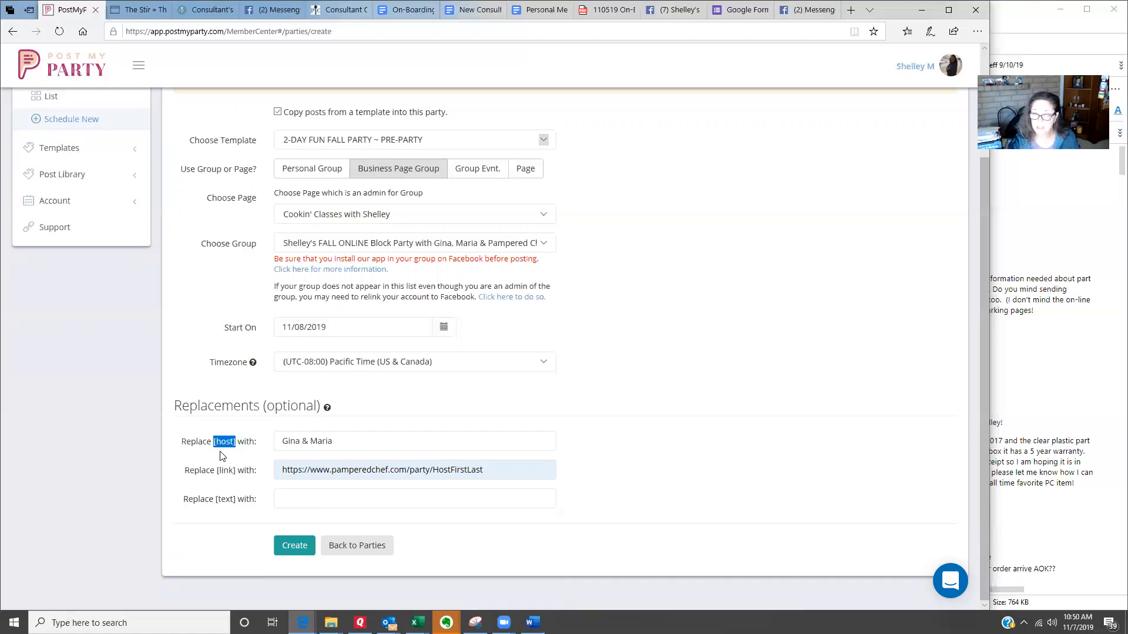
pyautogui.moveTo(340, 442); pyautogui.dragTo(275, 440)
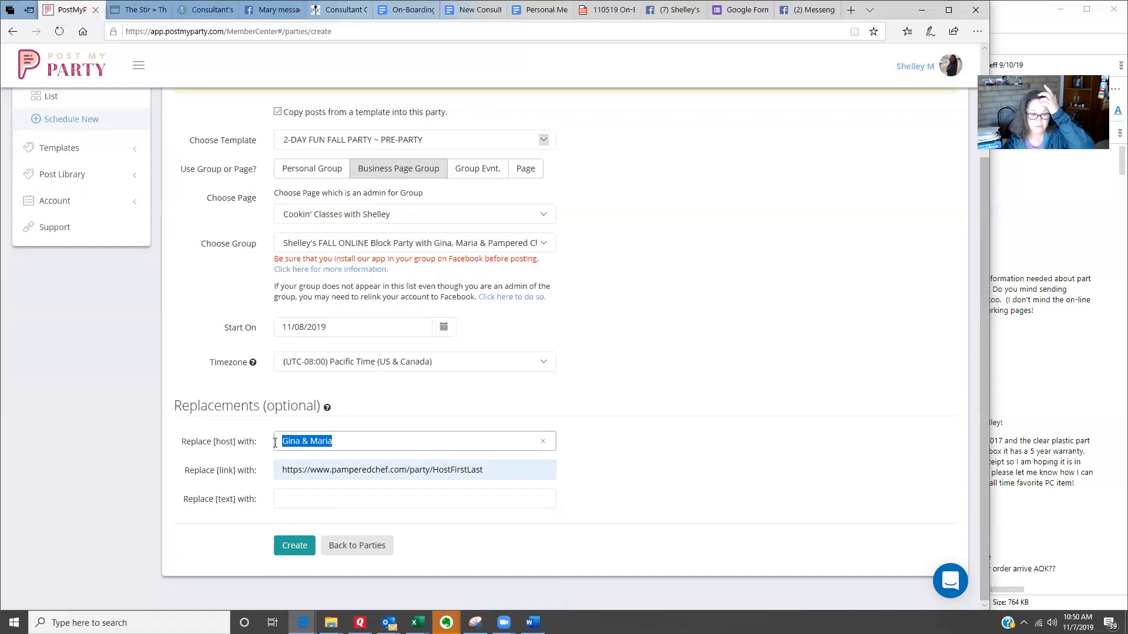
pyautogui.click(503, 470)
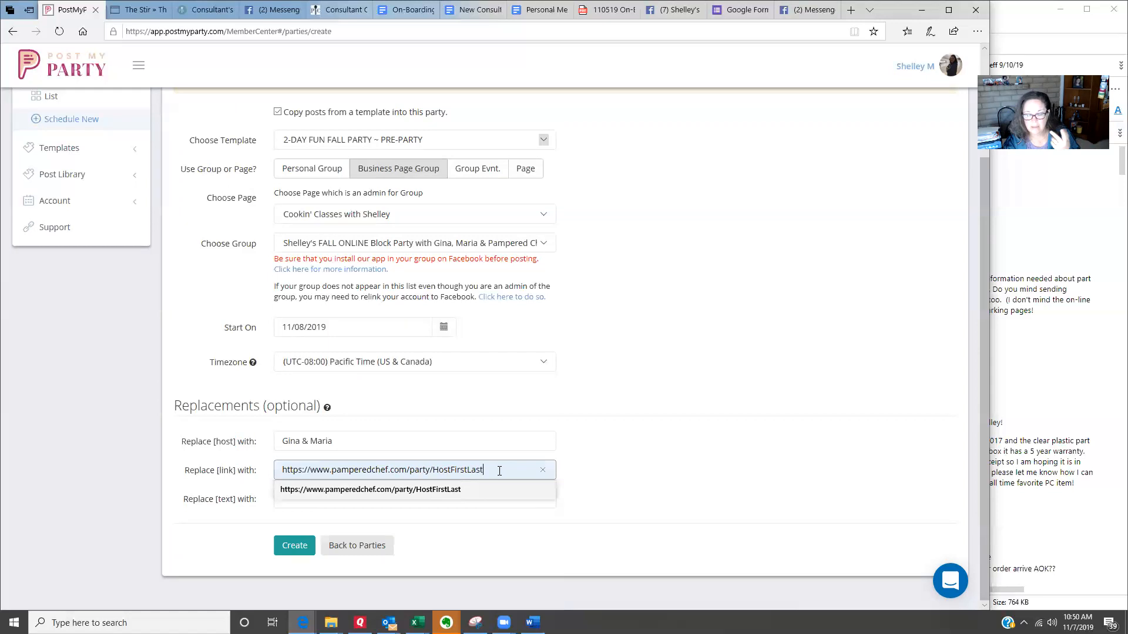
pyautogui.moveTo(493, 471); pyautogui.dragTo(282, 470)
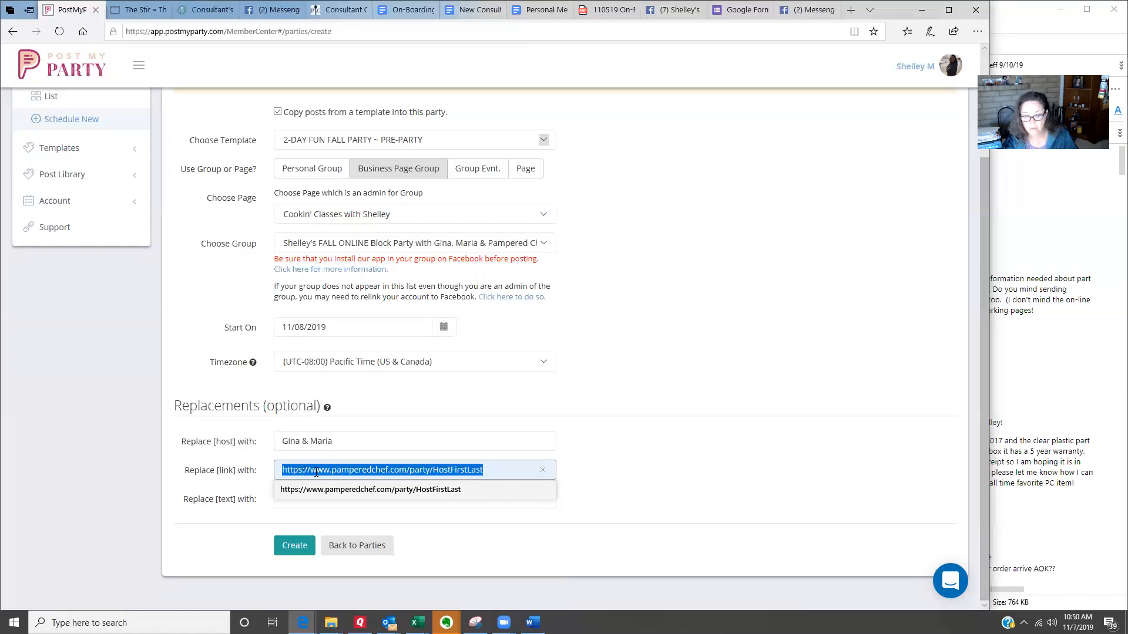
pyautogui.click(490, 471)
pyautogui.moveTo(450, 474); pyautogui.dragTo(435, 476)
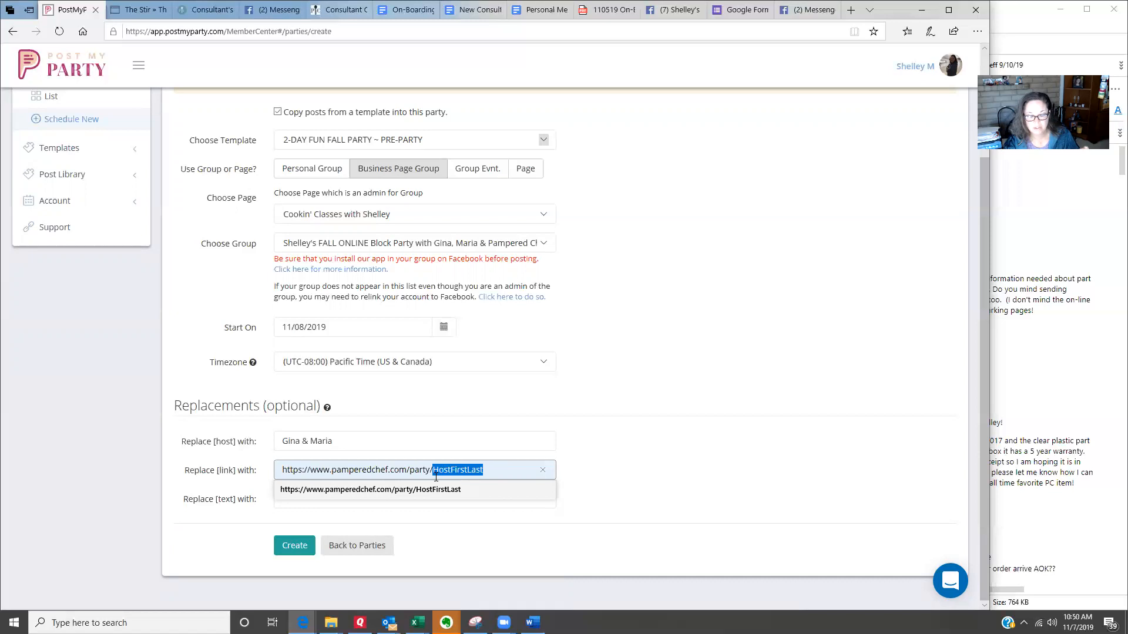
pyautogui.click(507, 472)
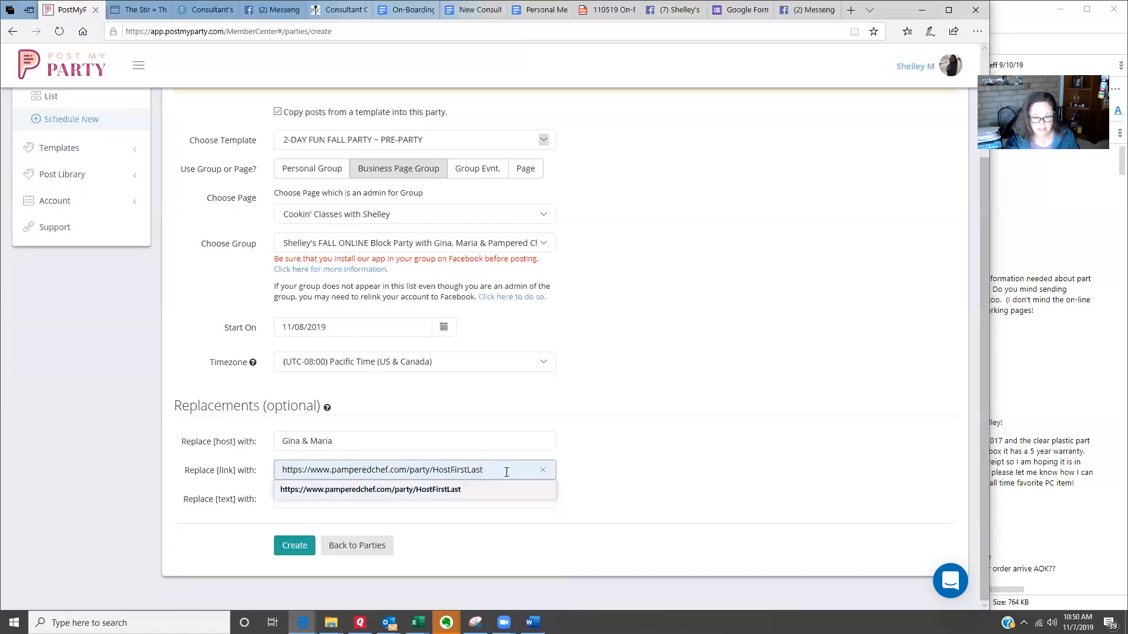
pyautogui.click(639, 483)
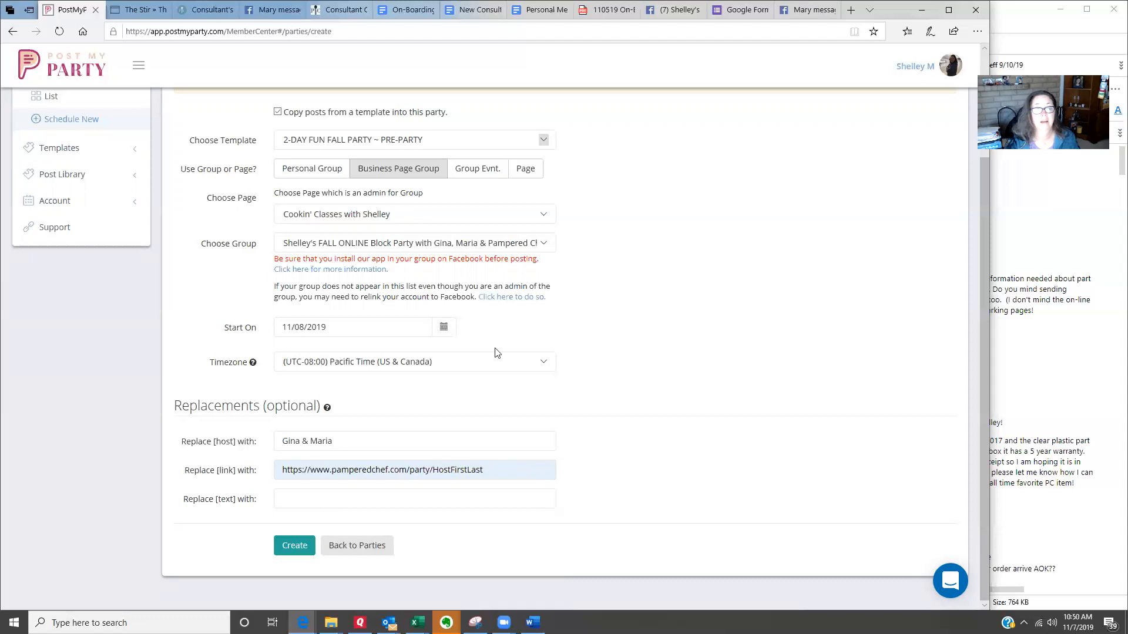
# Step: Switch to the block party group on Facebook, close the open chat and go to the group's main discussion page
pyautogui.click(669, 9)
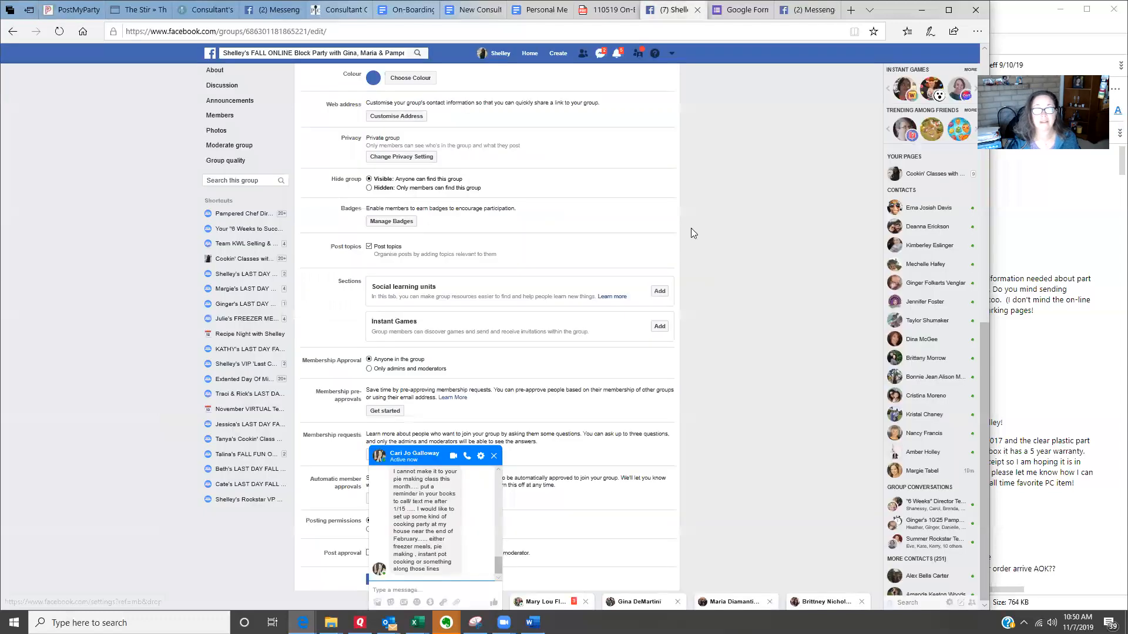
pyautogui.click(494, 456)
pyautogui.scroll(8, 746, 401)
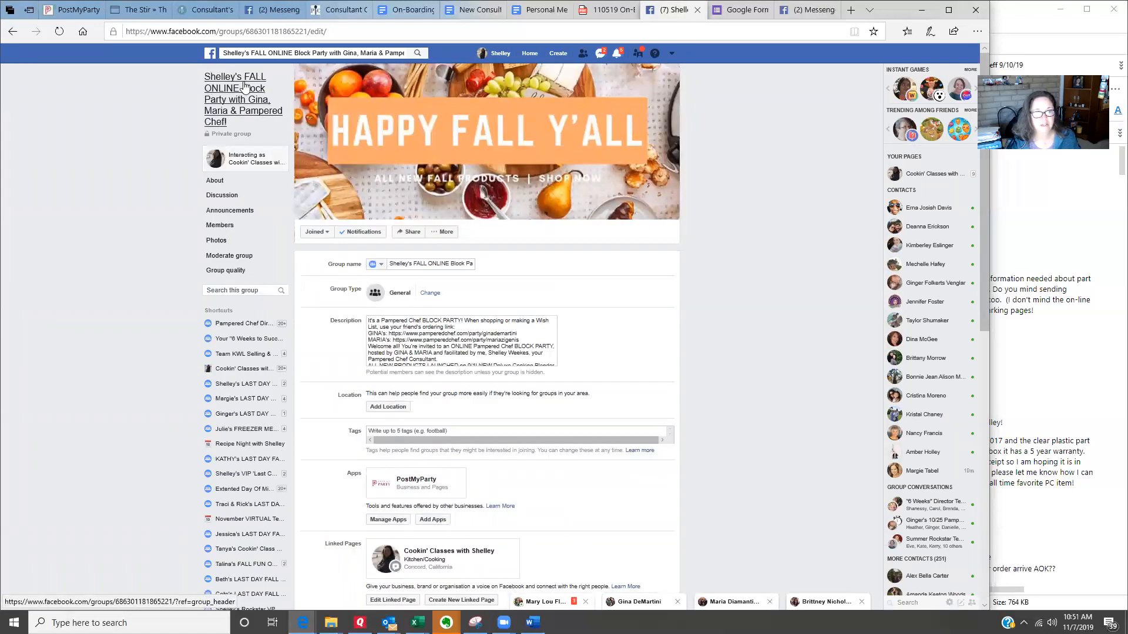
pyautogui.click(225, 113)
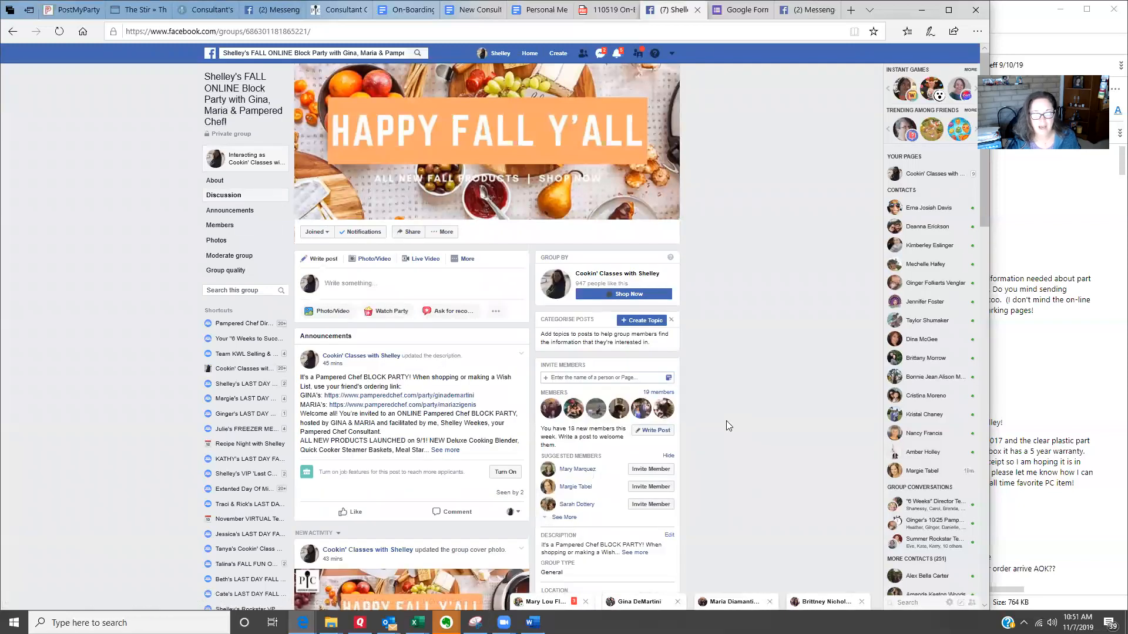
# Step: Expand the group's full description and examine each host's ordering link in it
pyautogui.scroll(-3, 726, 421)
pyautogui.click(638, 408)
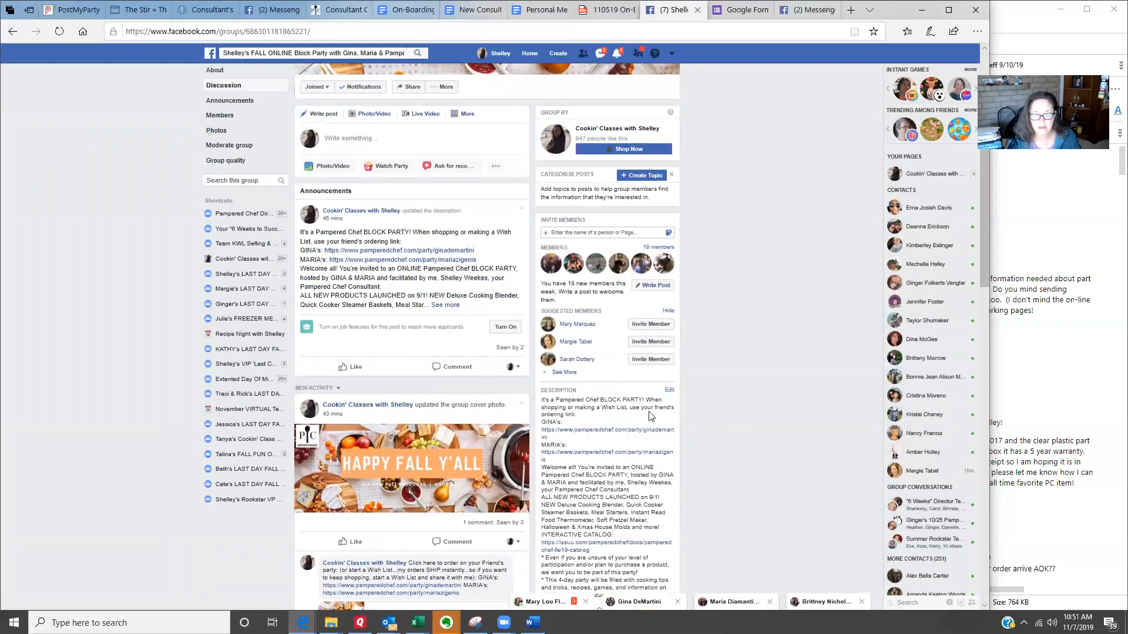
pyautogui.moveTo(556, 401); pyautogui.dragTo(653, 410)
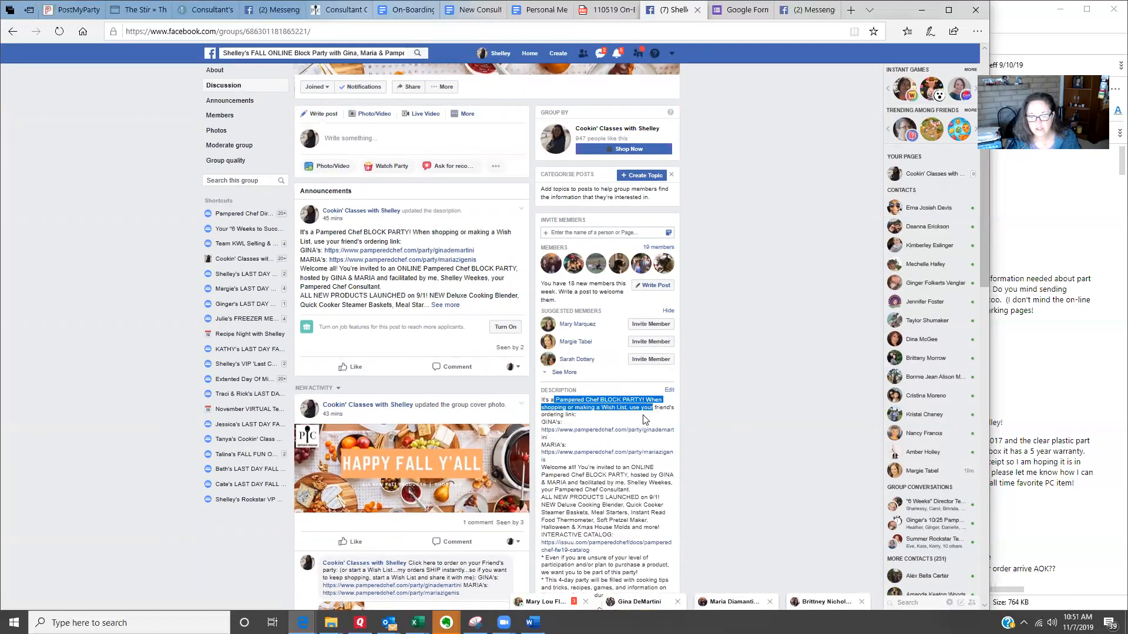
pyautogui.click(637, 417)
pyautogui.moveTo(541, 425); pyautogui.dragTo(561, 463)
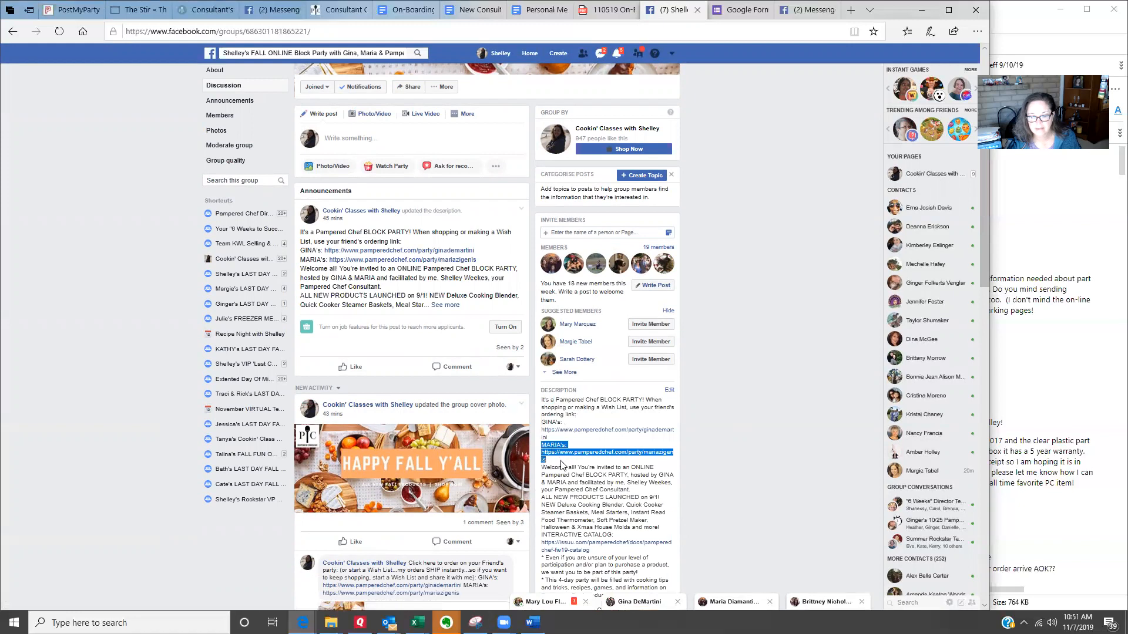
pyautogui.click(607, 498)
pyautogui.scroll(3, 694, 337)
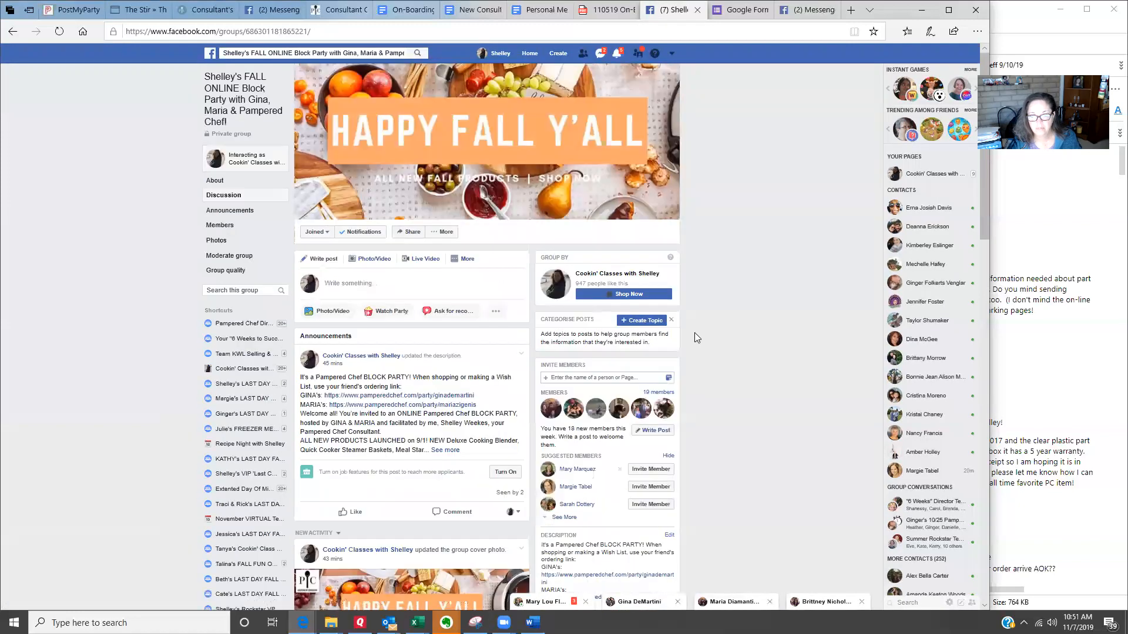
# Step: View the block party group's cover photo, examine the ordering links in its caption, and close the photo
pyautogui.click(464, 141)
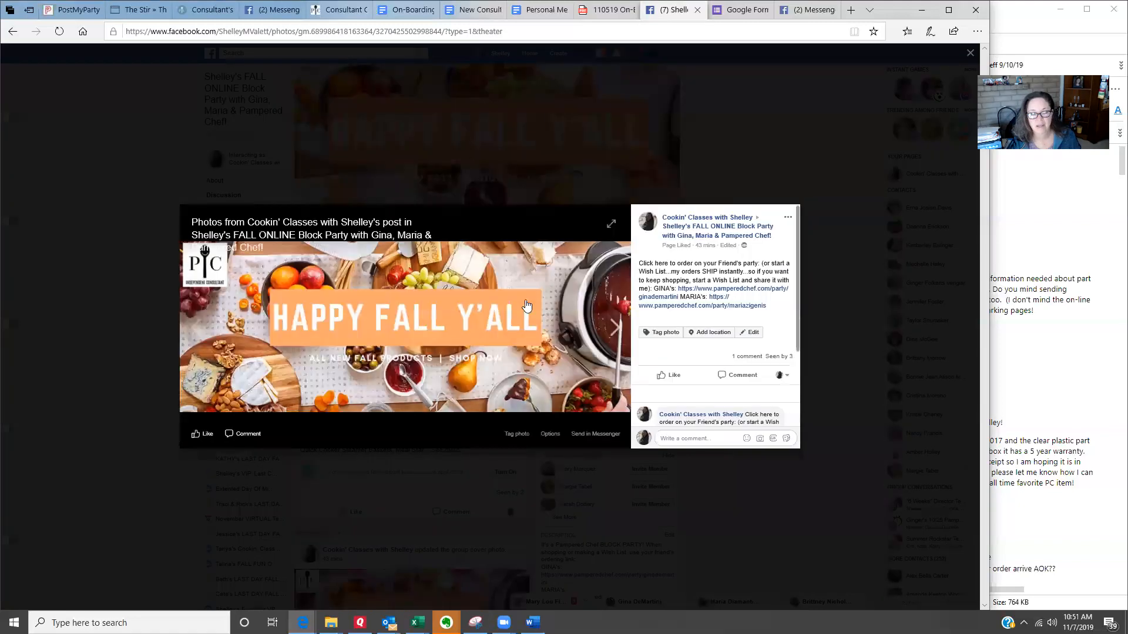
pyautogui.moveTo(650, 265); pyautogui.dragTo(762, 265)
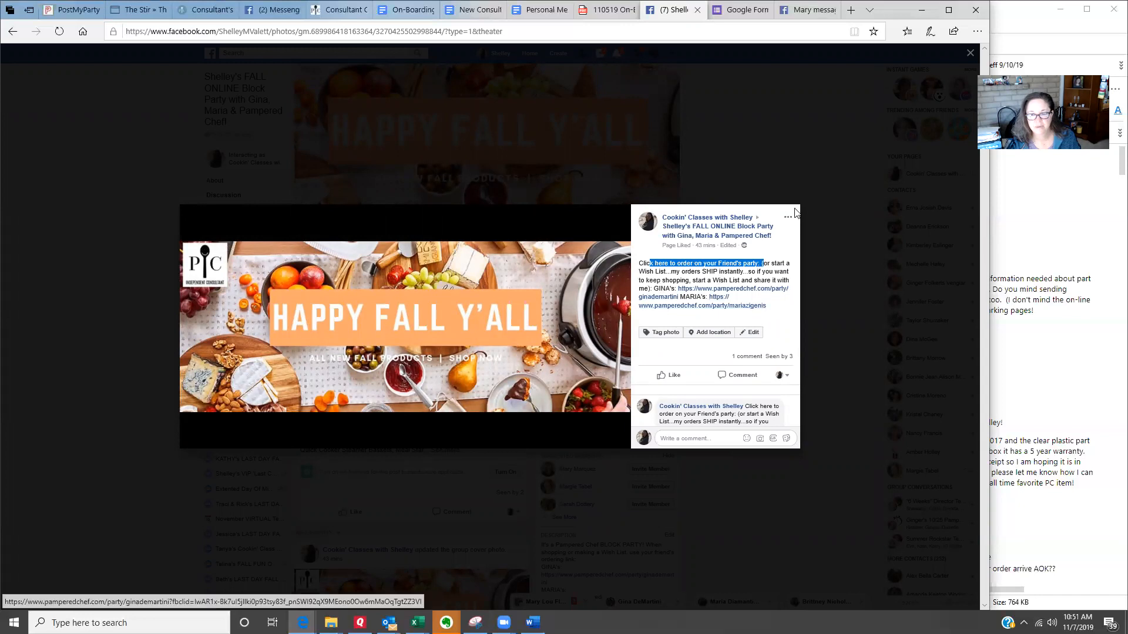
pyautogui.click(820, 170)
pyautogui.click(819, 172)
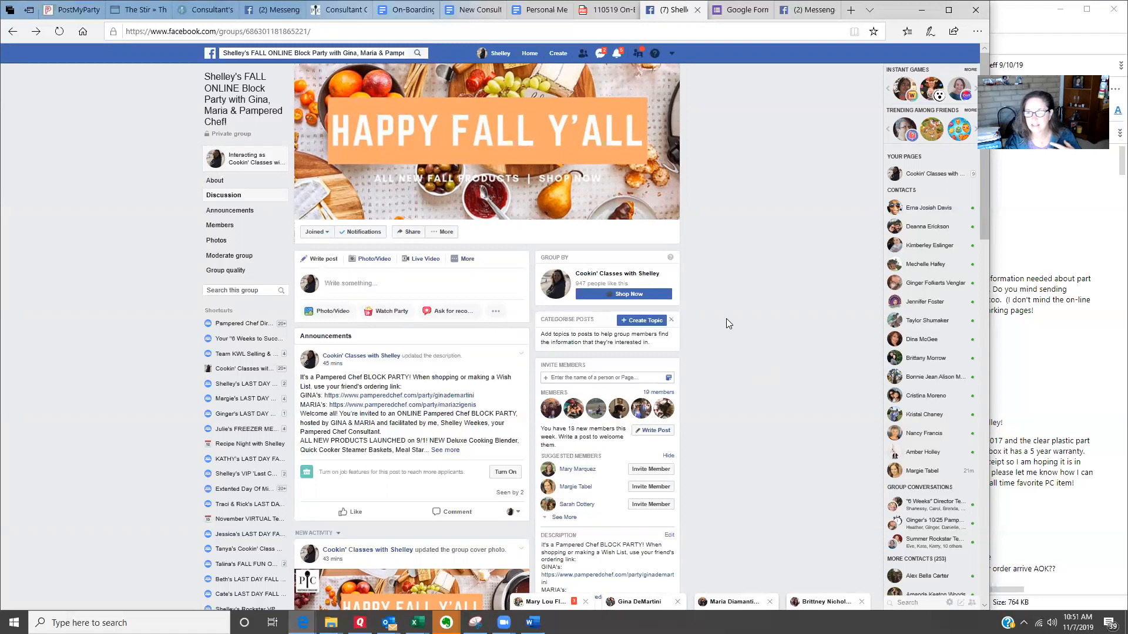
# Step: Switch back to PostMyParty, check the filled-in party details, and create the party
pyautogui.click(71, 9)
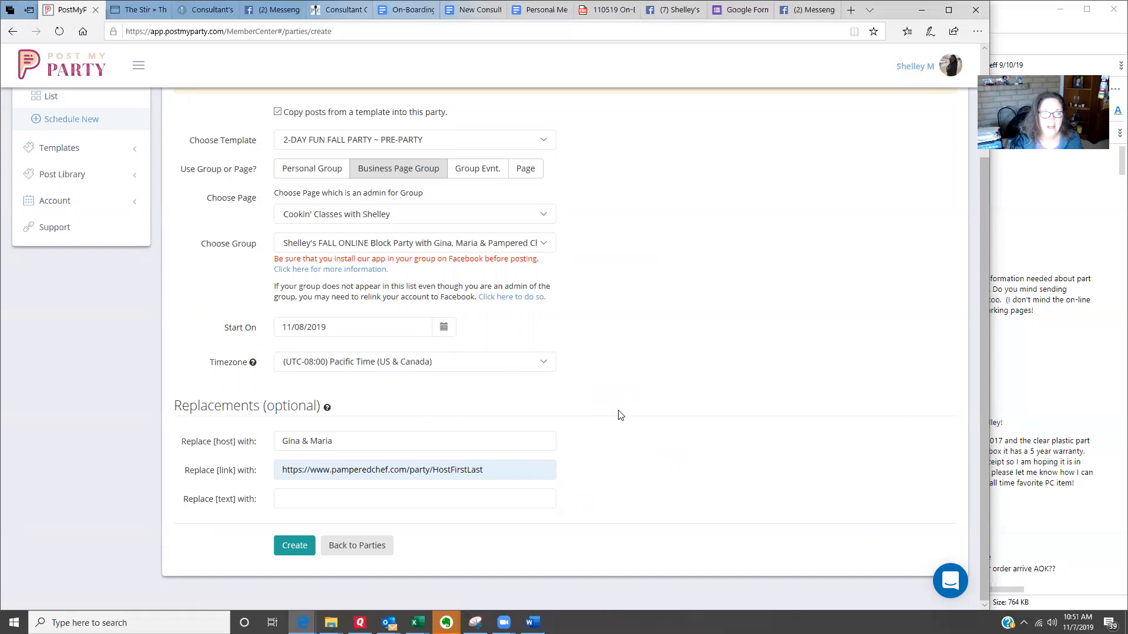
pyautogui.scroll(2, 620, 411)
pyautogui.scroll(-2, 622, 365)
pyautogui.click(288, 548)
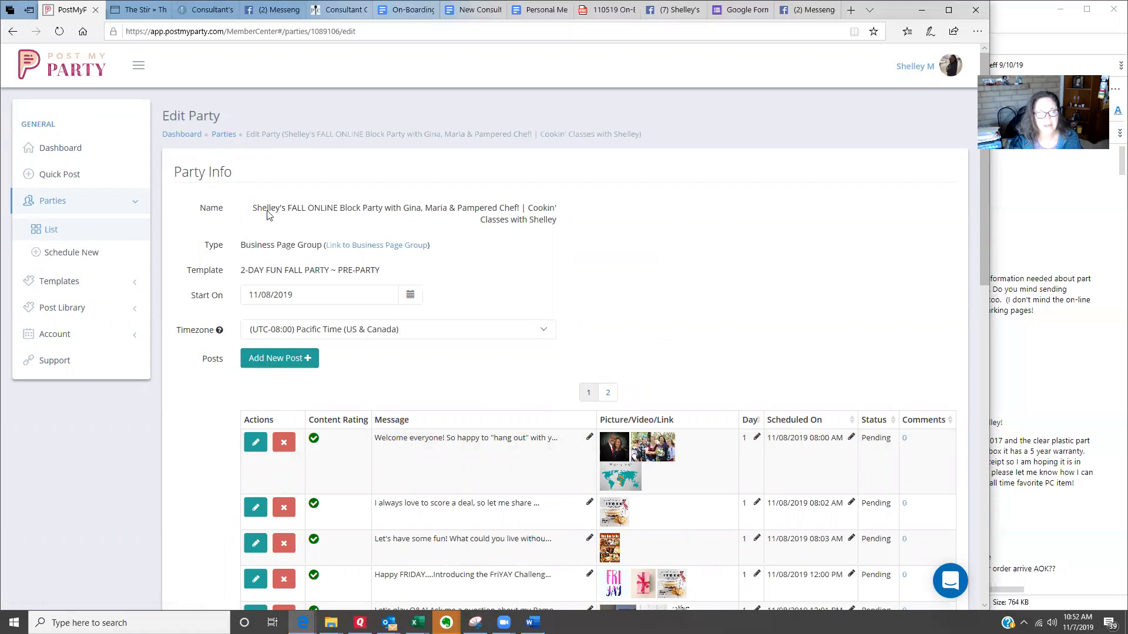
# Step: Review the new party's name, template and list of scheduled posts, including their messages, pictures and content ratings
pyautogui.moveTo(266, 215); pyautogui.dragTo(558, 220)
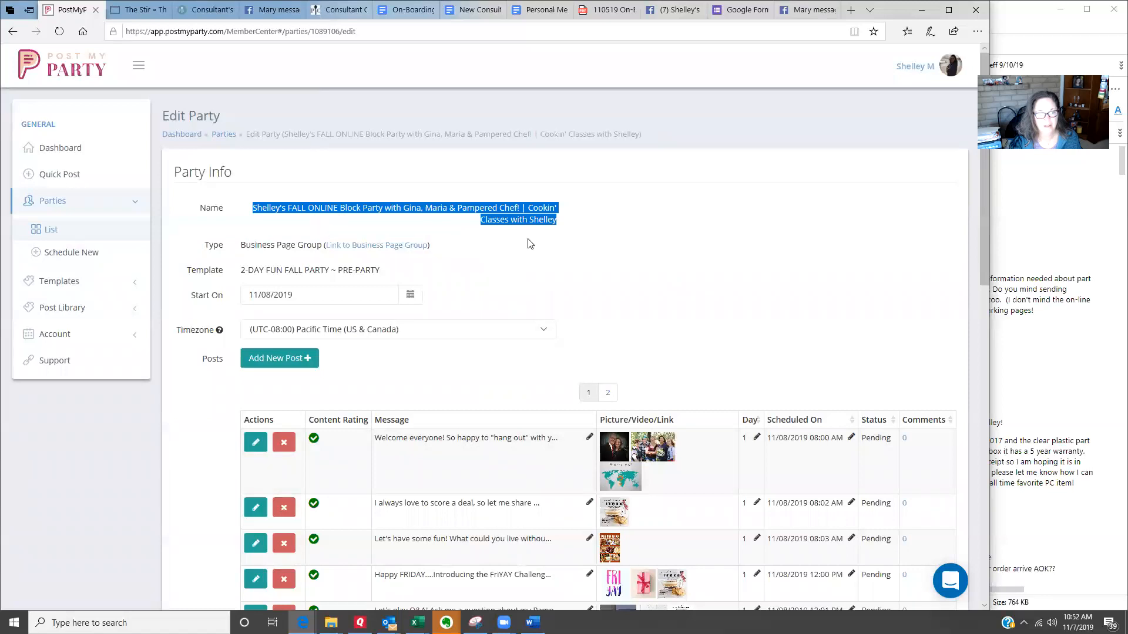
pyautogui.moveTo(238, 276); pyautogui.dragTo(382, 279)
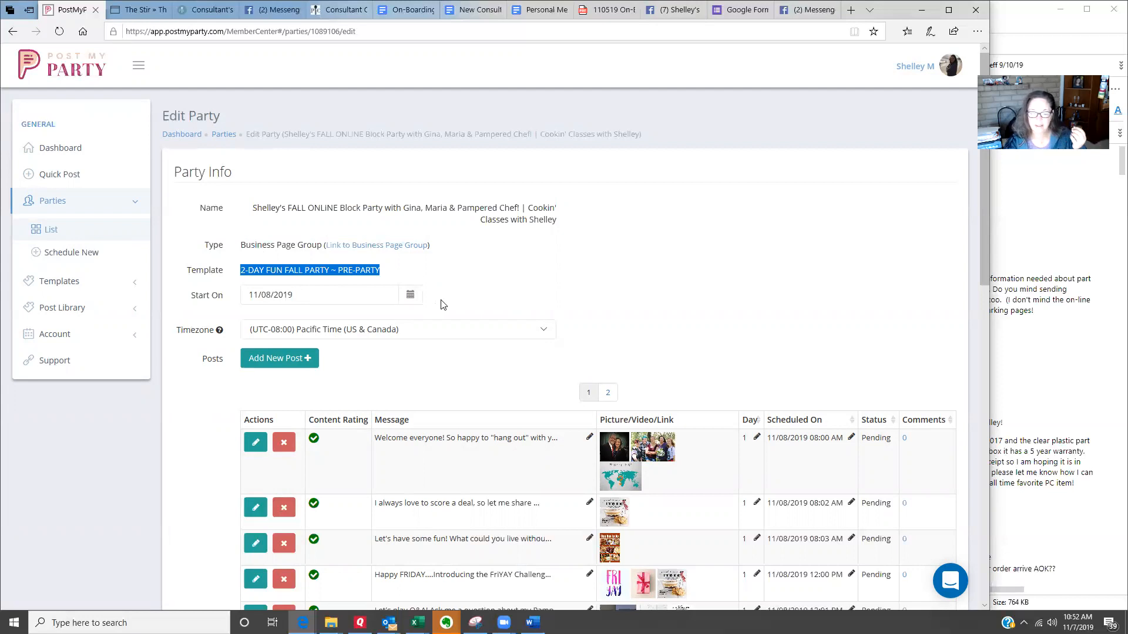
pyautogui.scroll(-1, 405, 363)
pyautogui.scroll(-4, 410, 358)
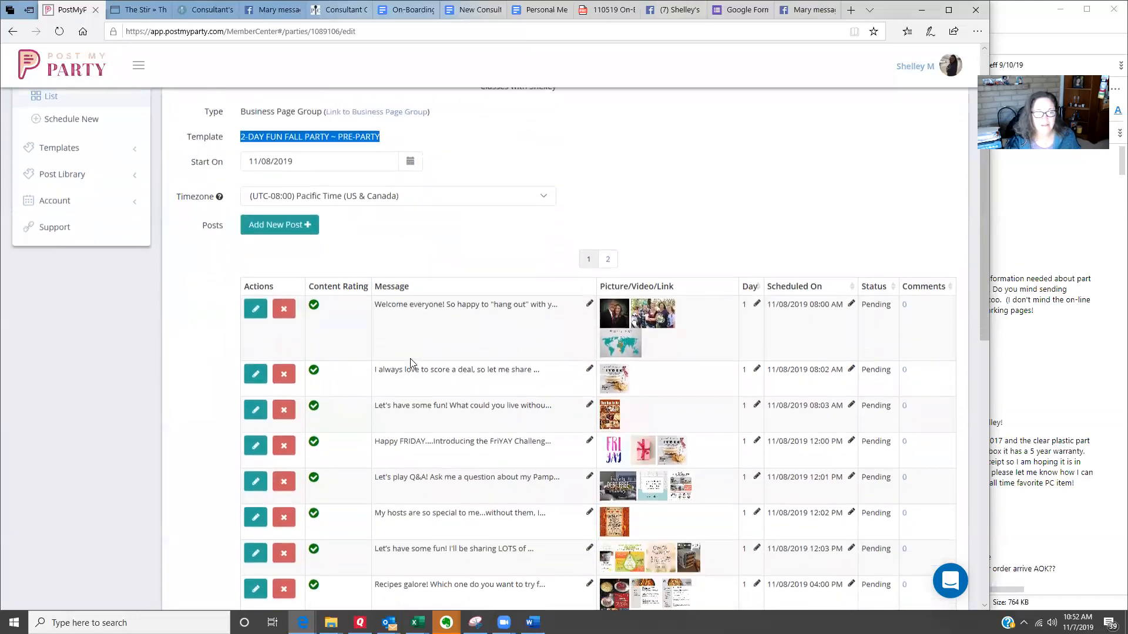
pyautogui.scroll(-7, 411, 358)
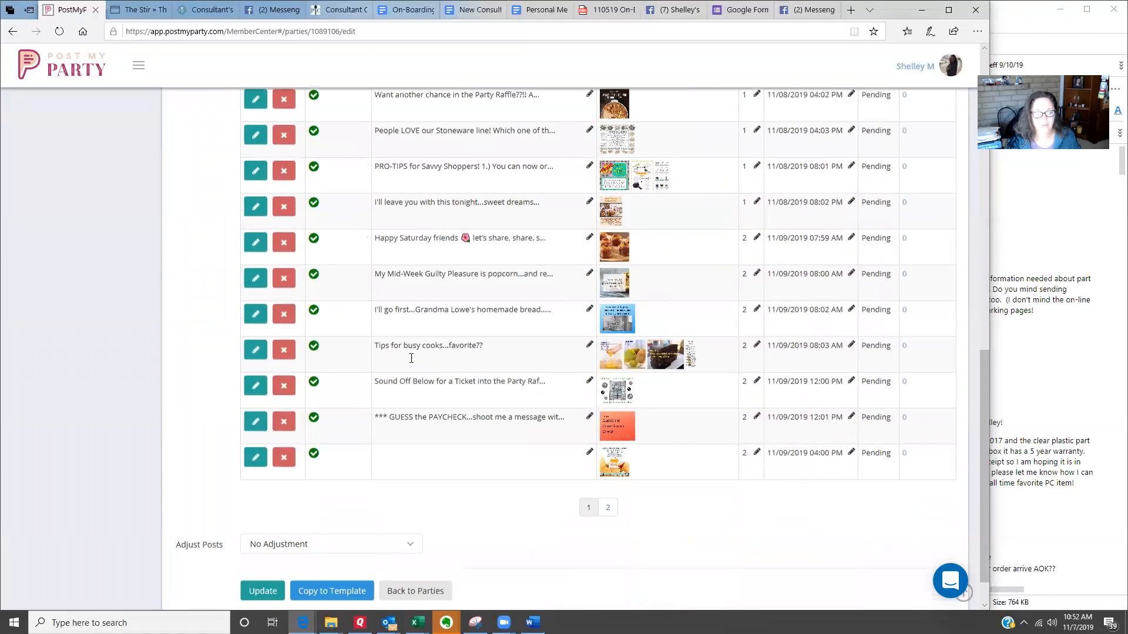
pyautogui.scroll(10, 517, 499)
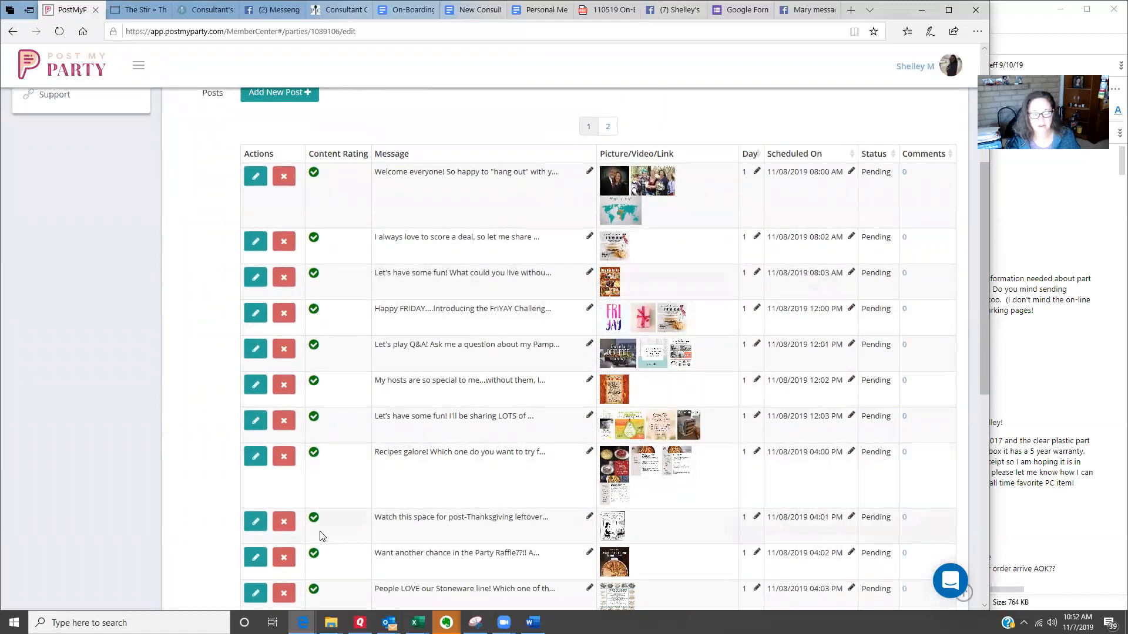
pyautogui.scroll(-5, 321, 523)
pyautogui.scroll(-3, 320, 523)
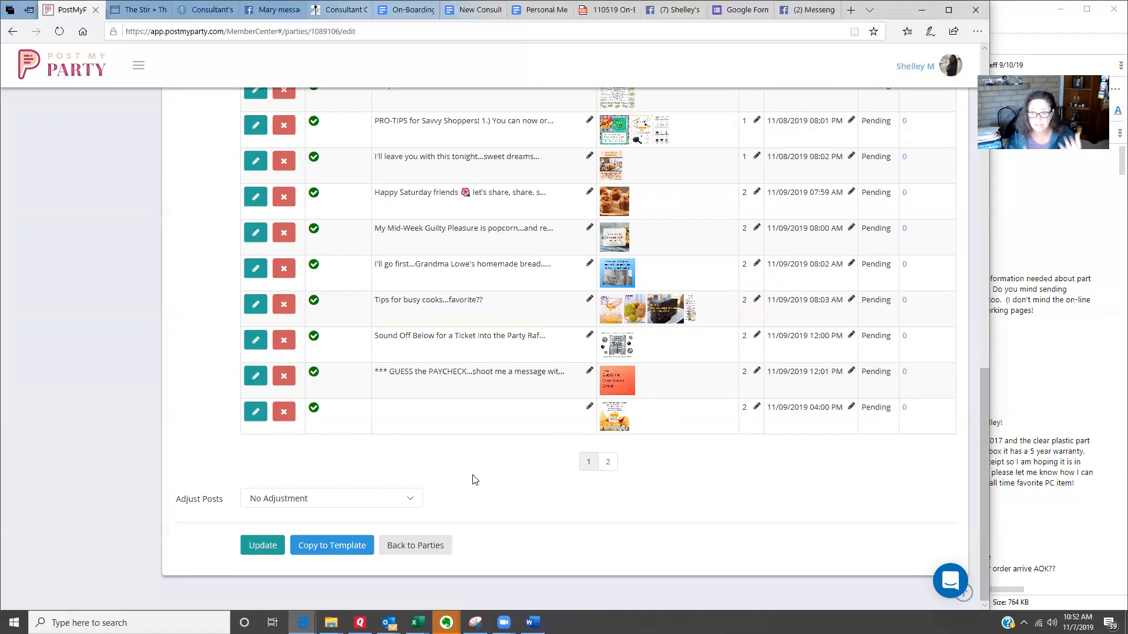
pyautogui.scroll(7, 346, 335)
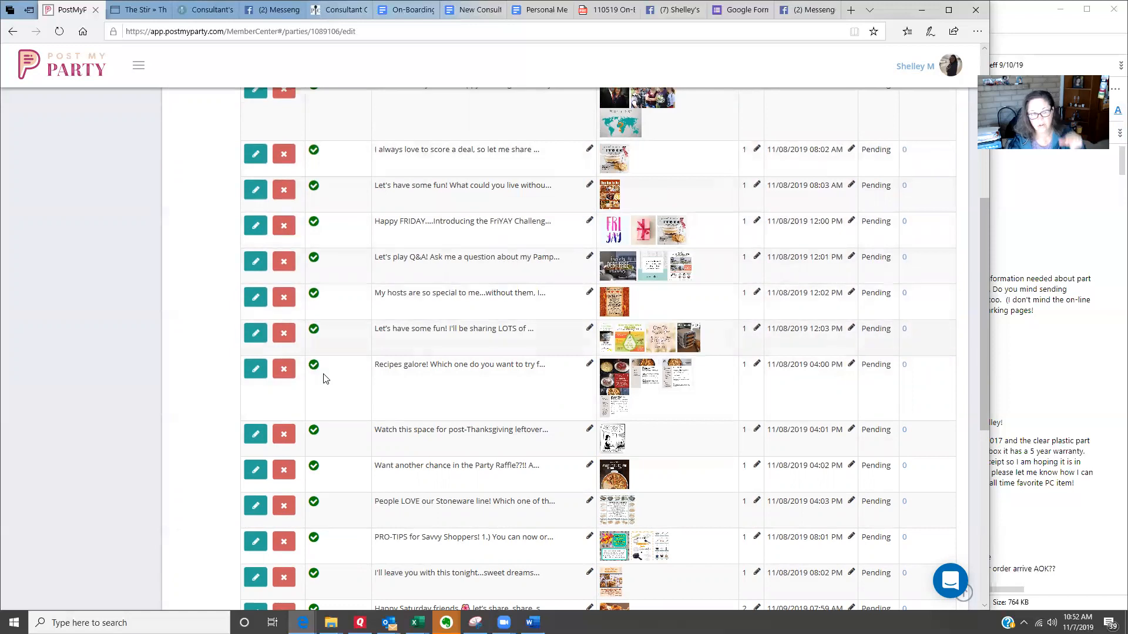
pyautogui.scroll(-1, 319, 524)
pyautogui.scroll(-5, 327, 423)
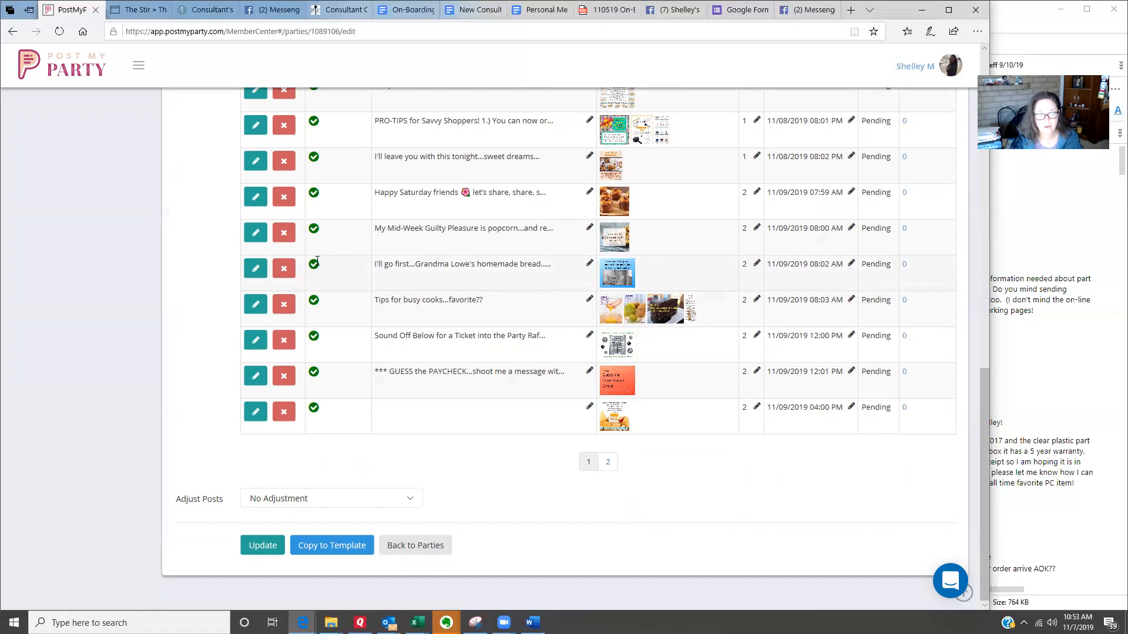
# Step: Edit the day 2 homemade bread post so its message ends in "Yum!!", save it and return to the party
pyautogui.click(254, 269)
pyautogui.click(492, 387)
pyautogui.write('!!')
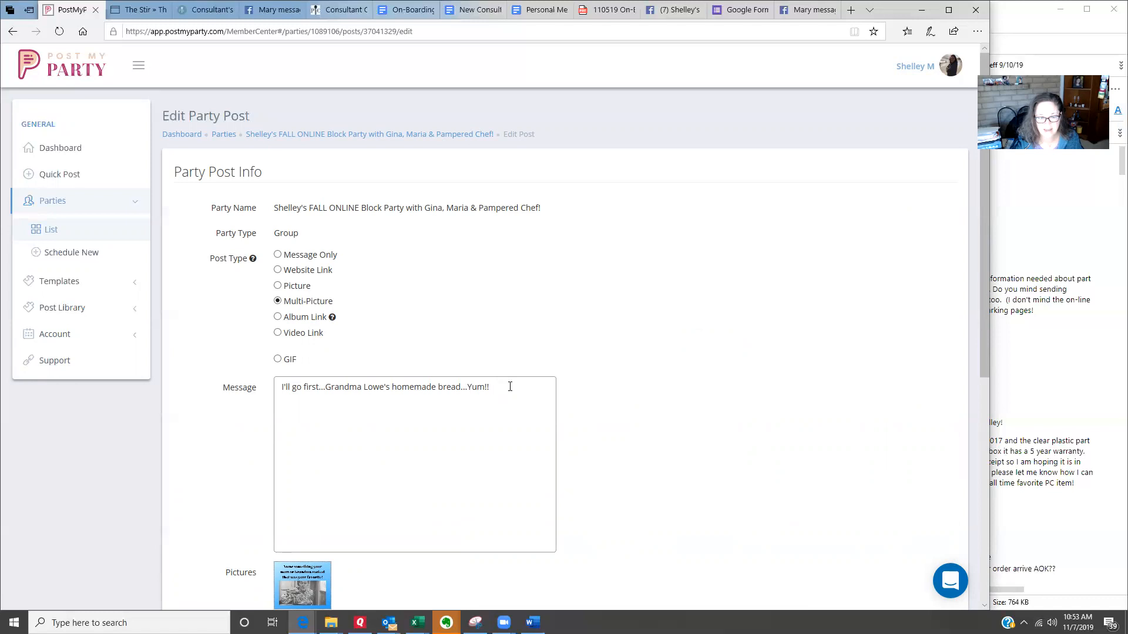
pyautogui.scroll(-6, 510, 387)
pyautogui.click(188, 547)
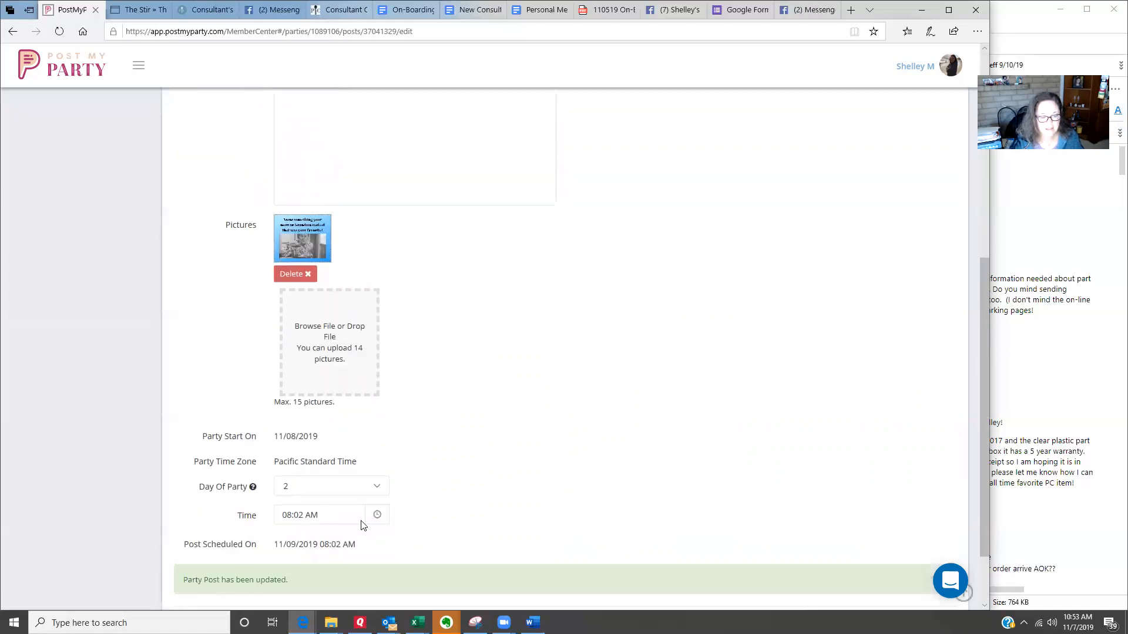
pyautogui.click(441, 551)
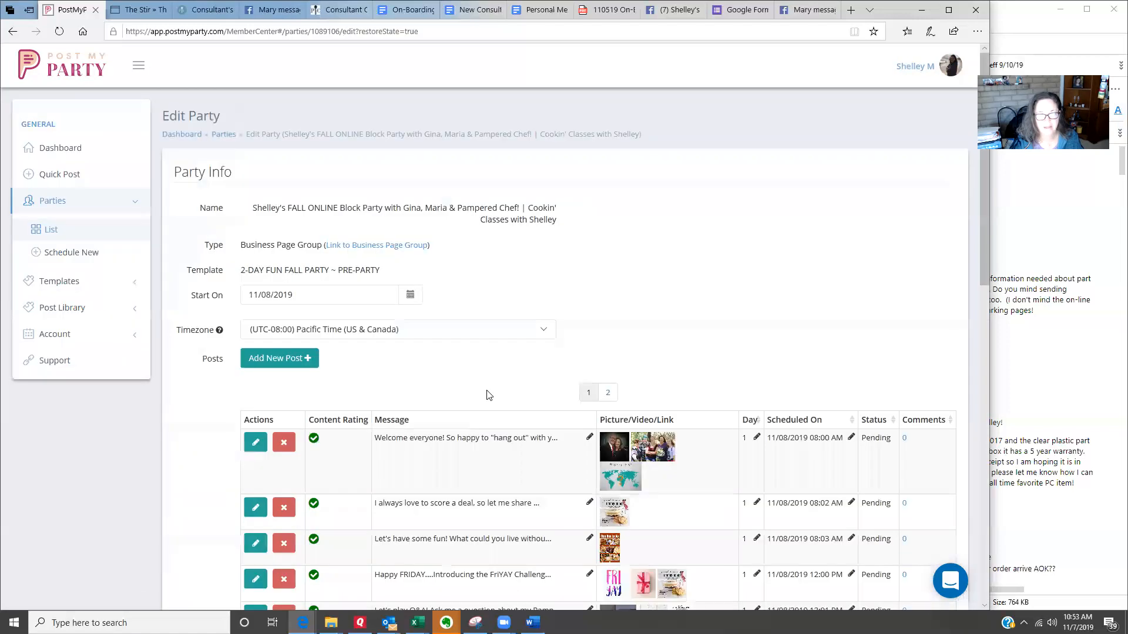
# Step: Save the party with its posts left at No Adjustment
pyautogui.scroll(-10, 487, 394)
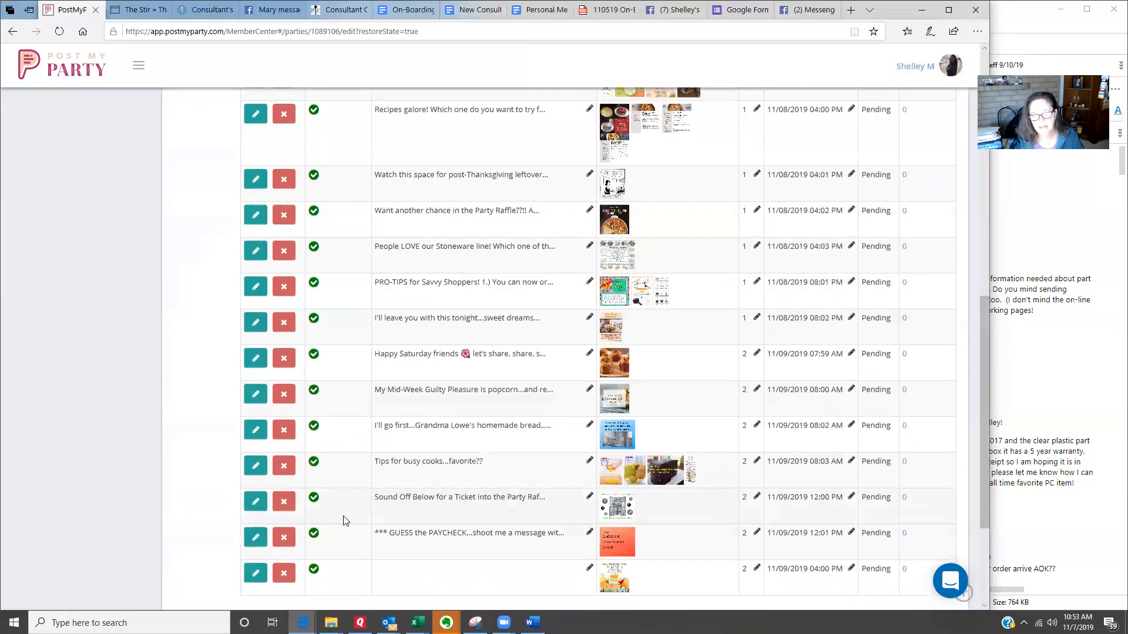
pyautogui.scroll(-3, 345, 517)
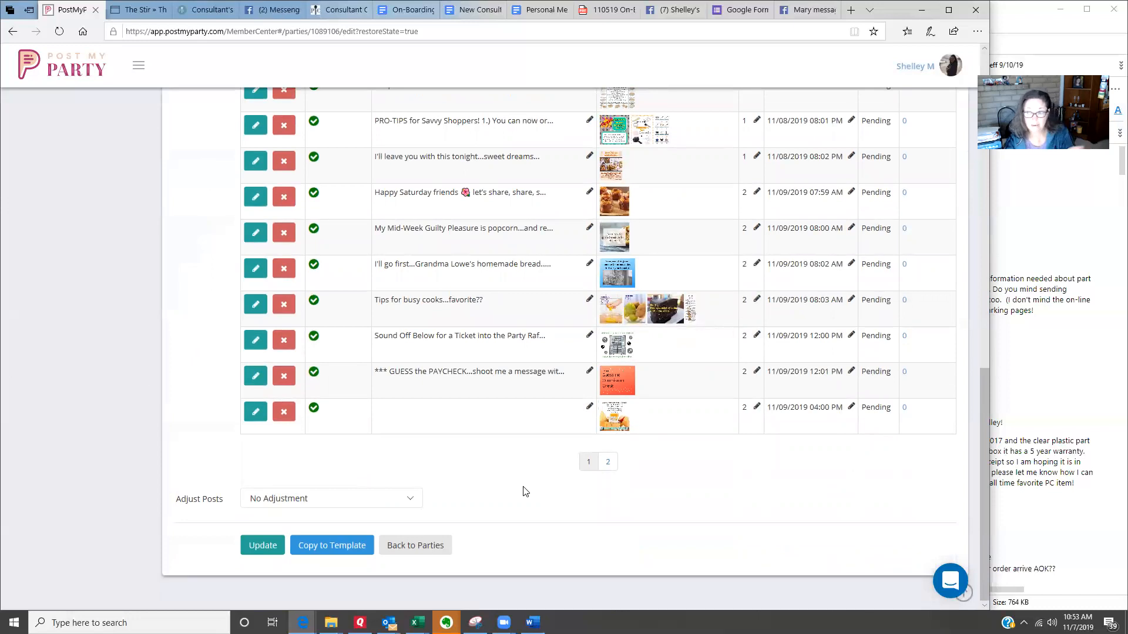
pyautogui.click(250, 546)
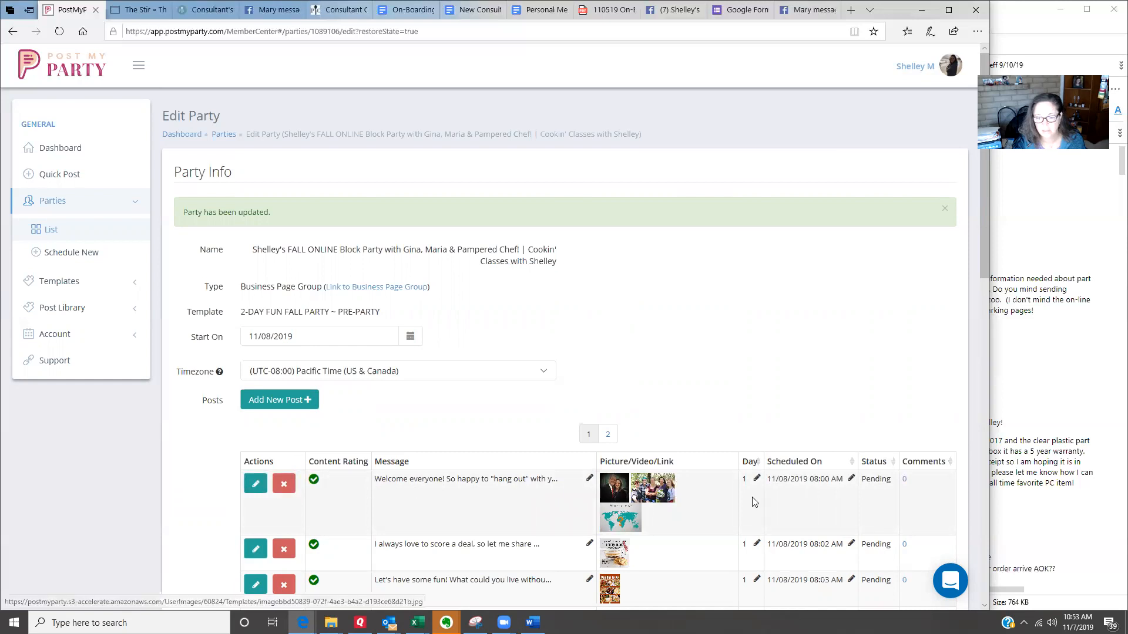
# Step: Examine the scheduled date and time of the party's first post
pyautogui.moveTo(772, 480); pyautogui.dragTo(874, 482)
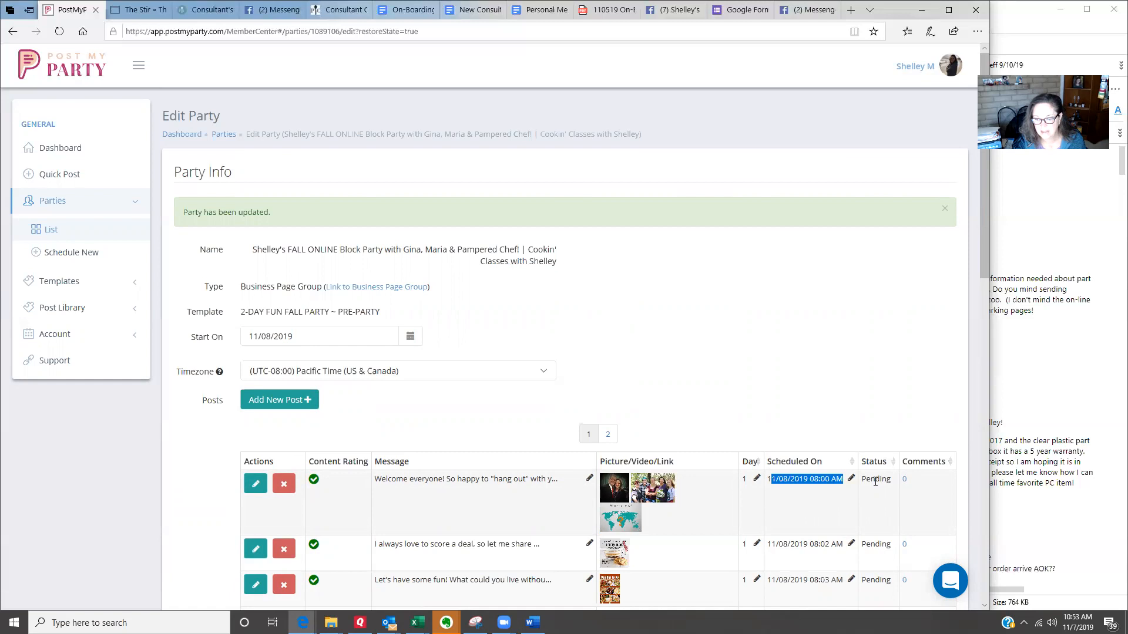
pyautogui.click(838, 492)
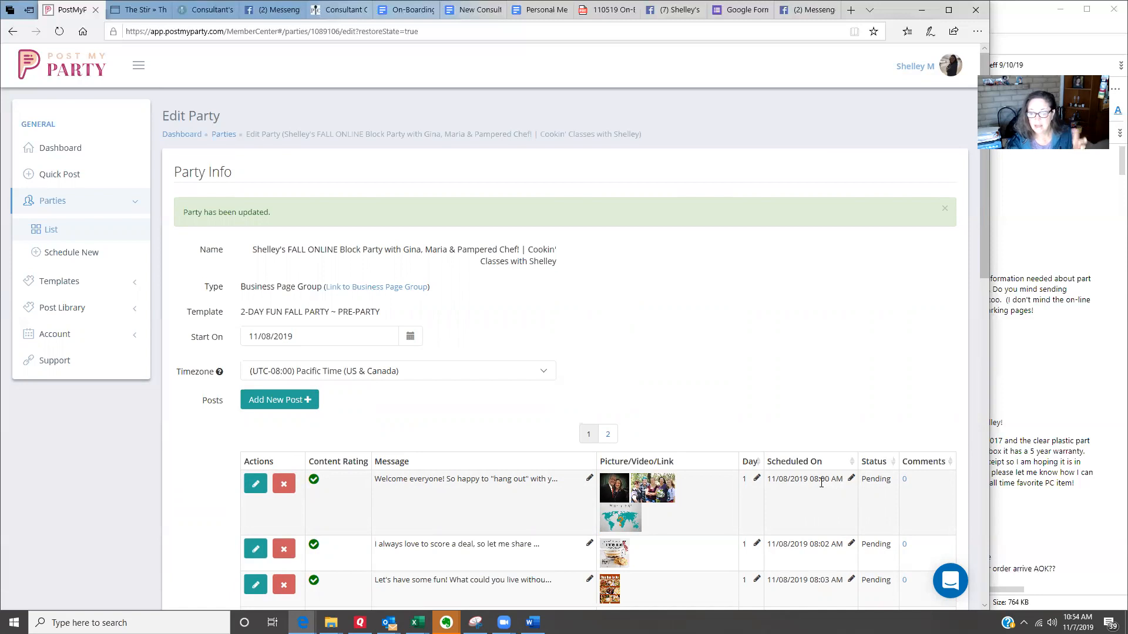
pyautogui.moveTo(811, 480); pyautogui.dragTo(843, 483)
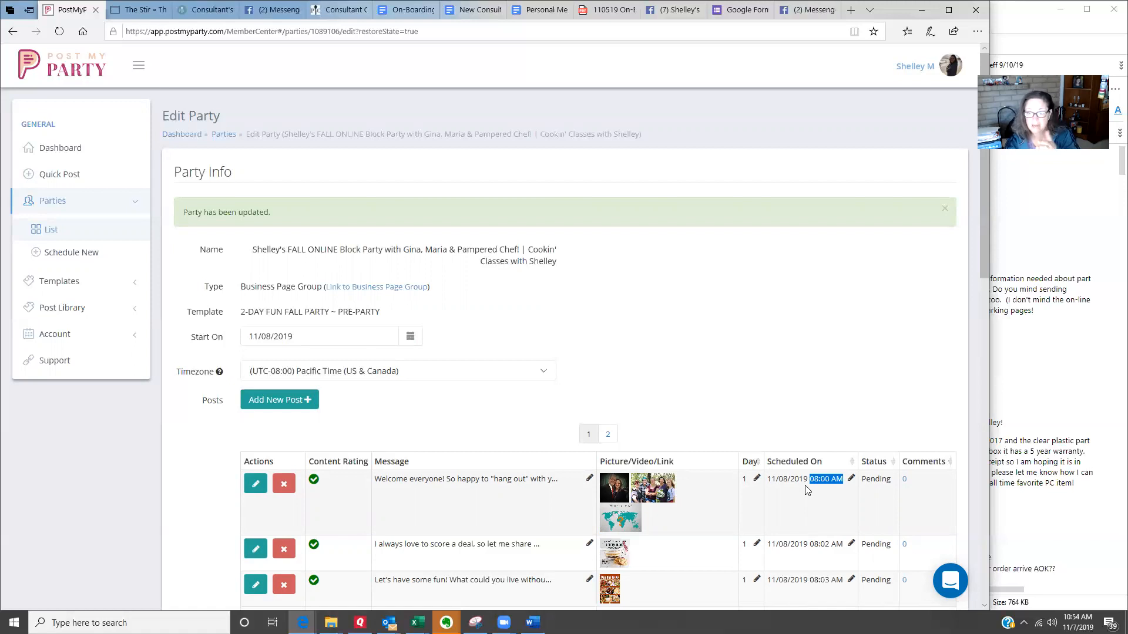
# Step: Choose a +15 min adjustment for the party's posts, then go back to the parties list without updating
pyautogui.scroll(-7, 721, 405)
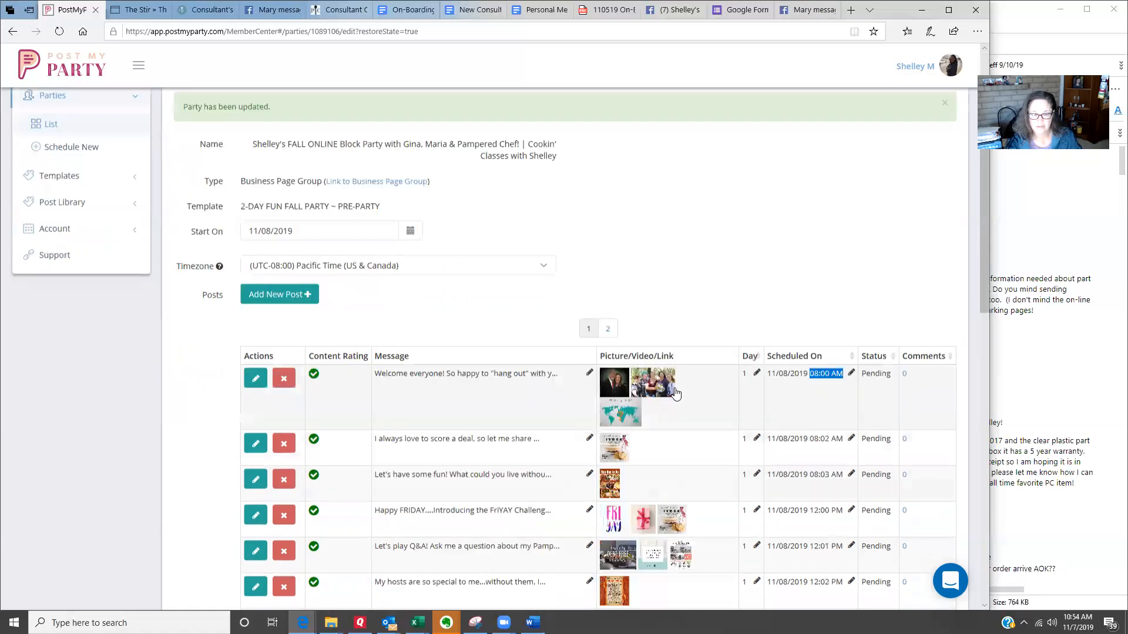
pyautogui.scroll(-7, 677, 392)
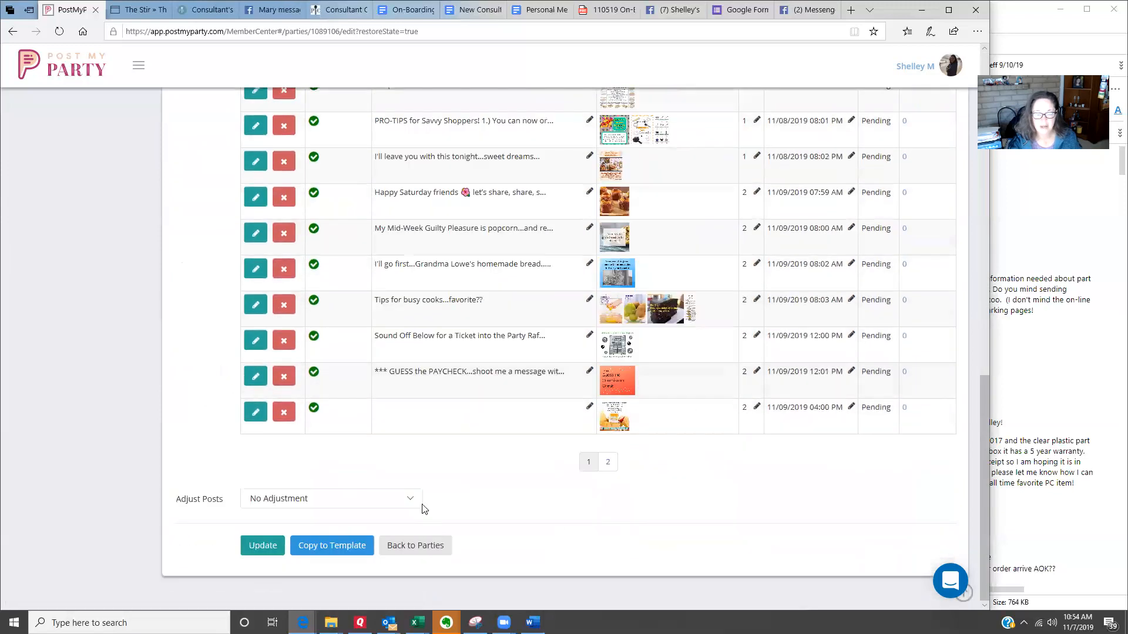
pyautogui.click(266, 506)
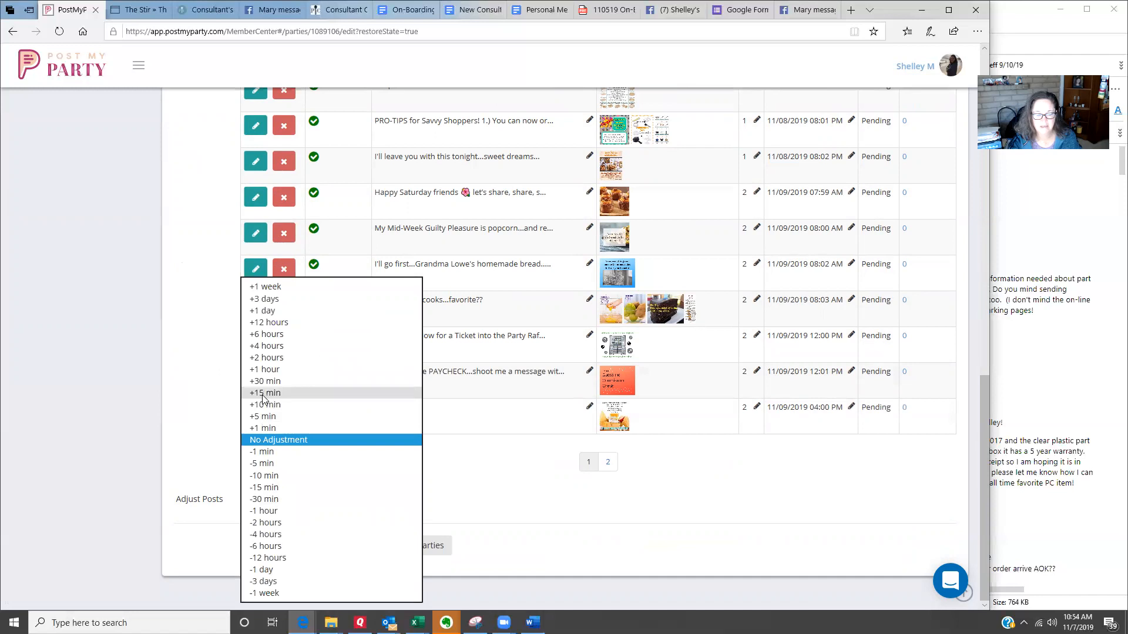
pyautogui.click(263, 393)
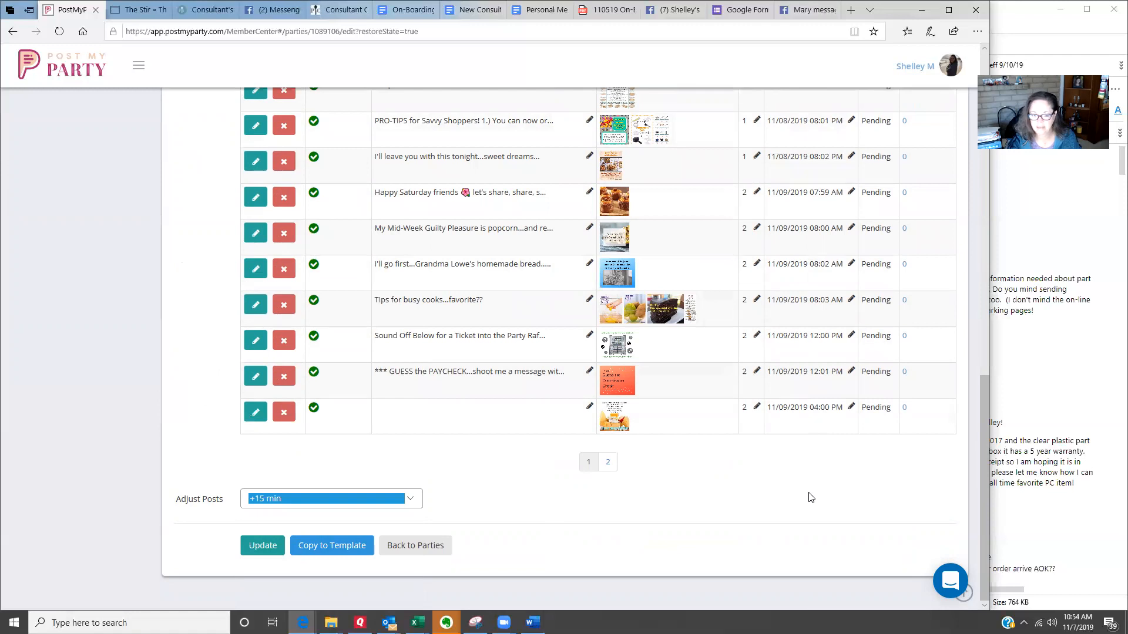
pyautogui.click(477, 505)
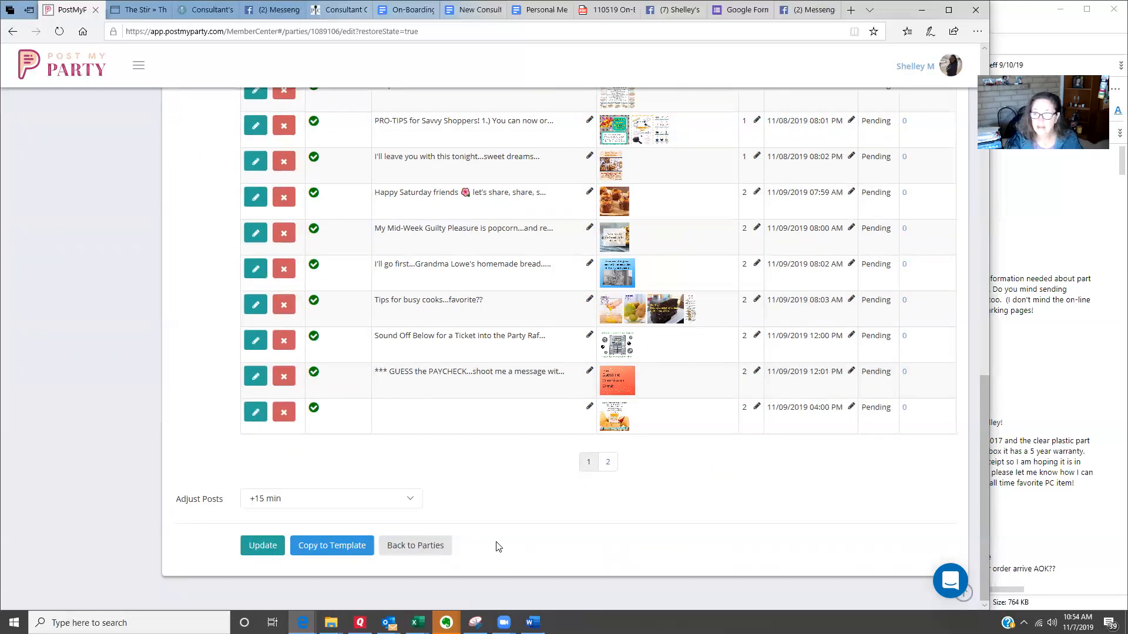
pyautogui.click(406, 544)
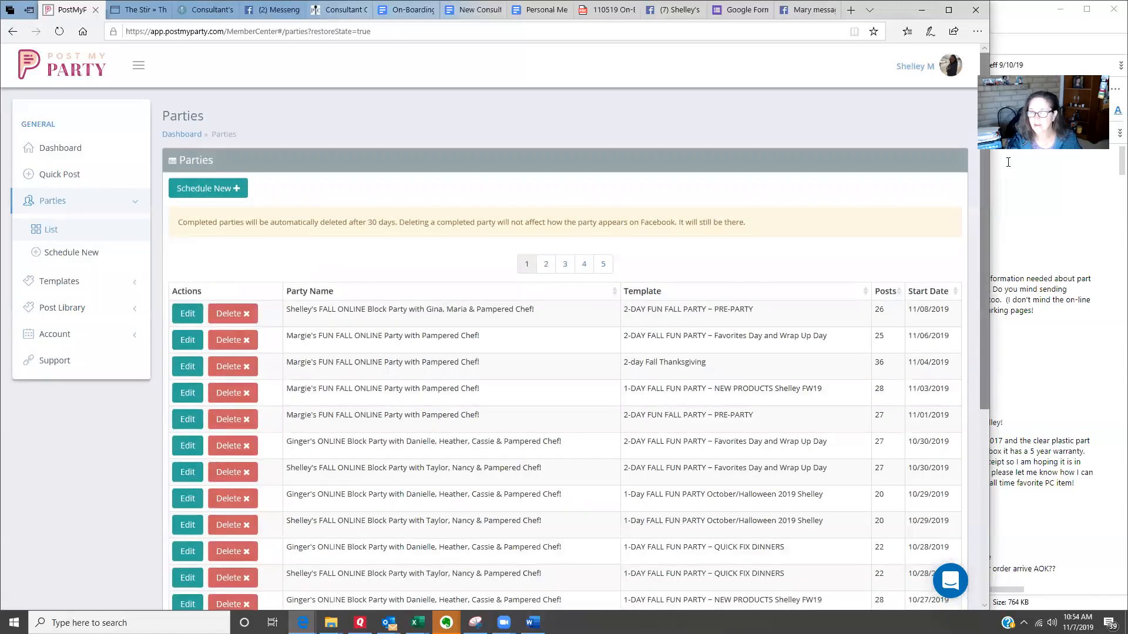
pyautogui.click(977, 66)
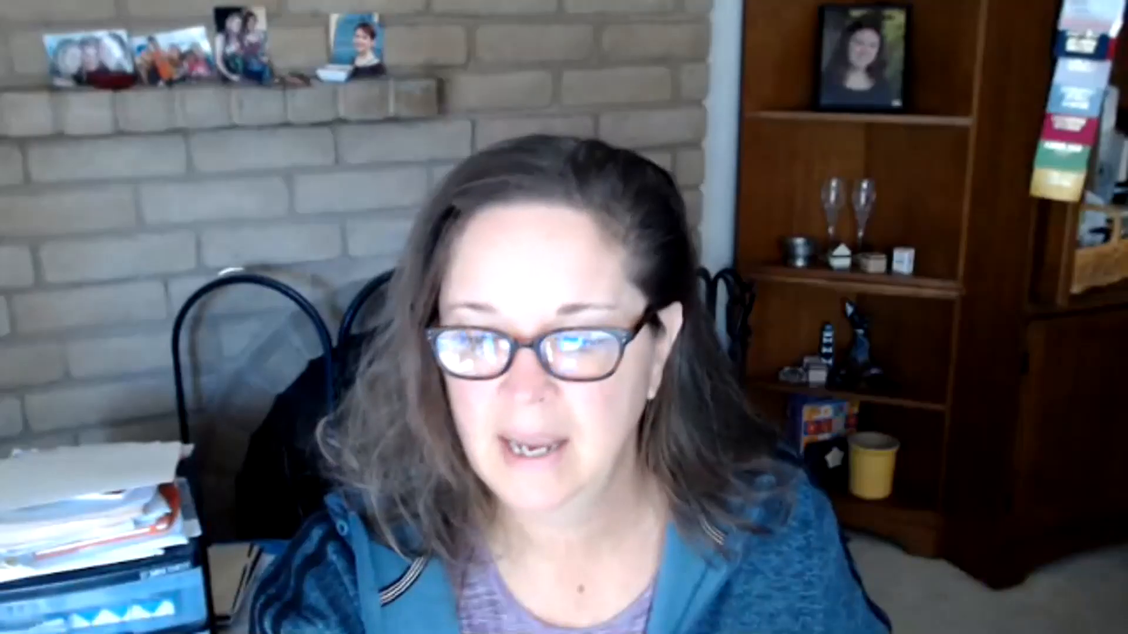